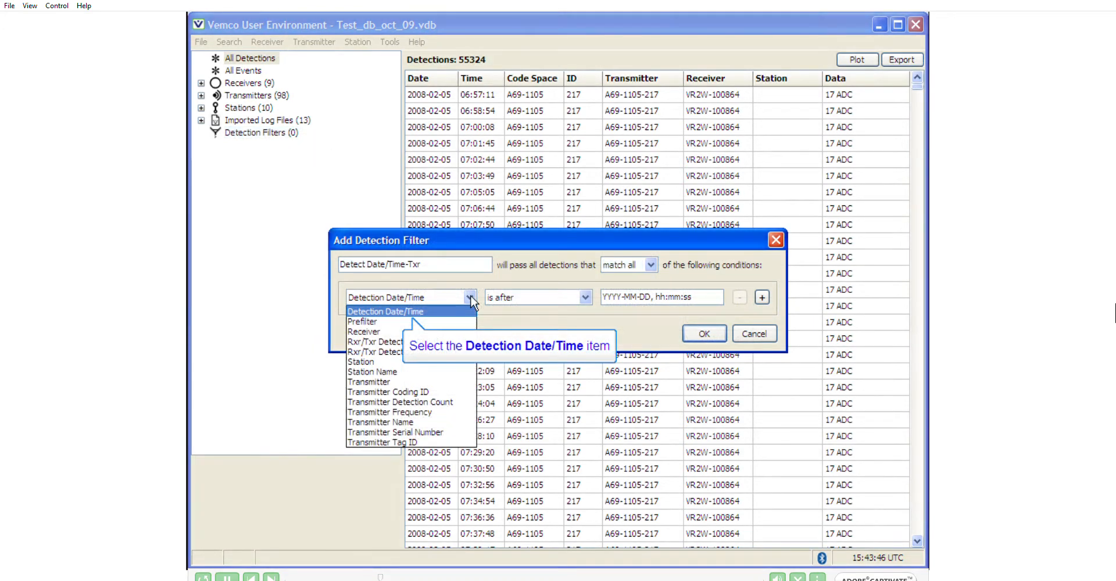
Set the filter's first condition to Detection Date/Time is after 2009-04-29, 11:00:00
click(458, 312)
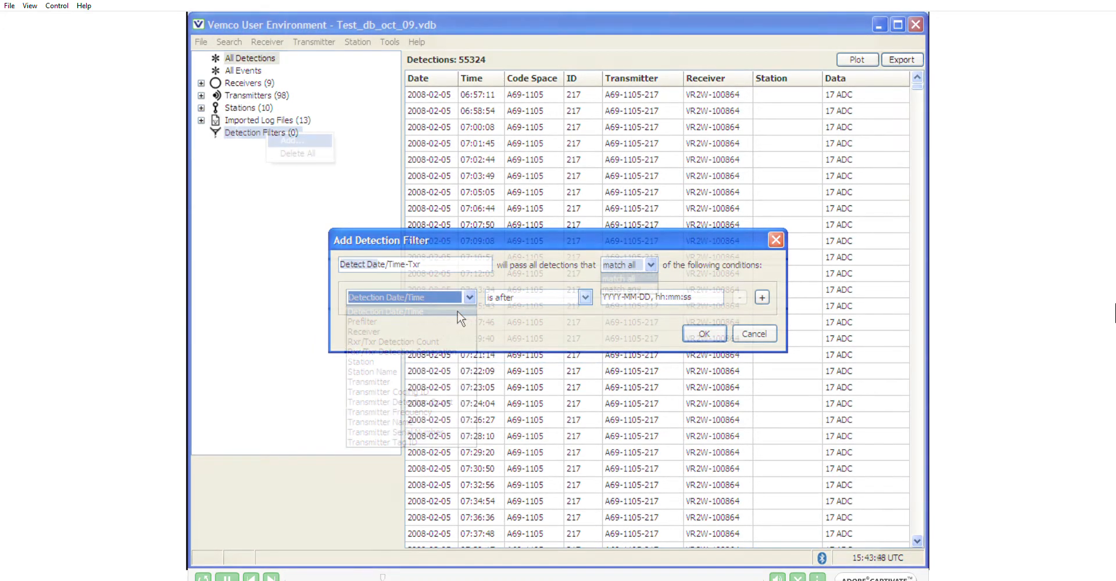
click(585, 298)
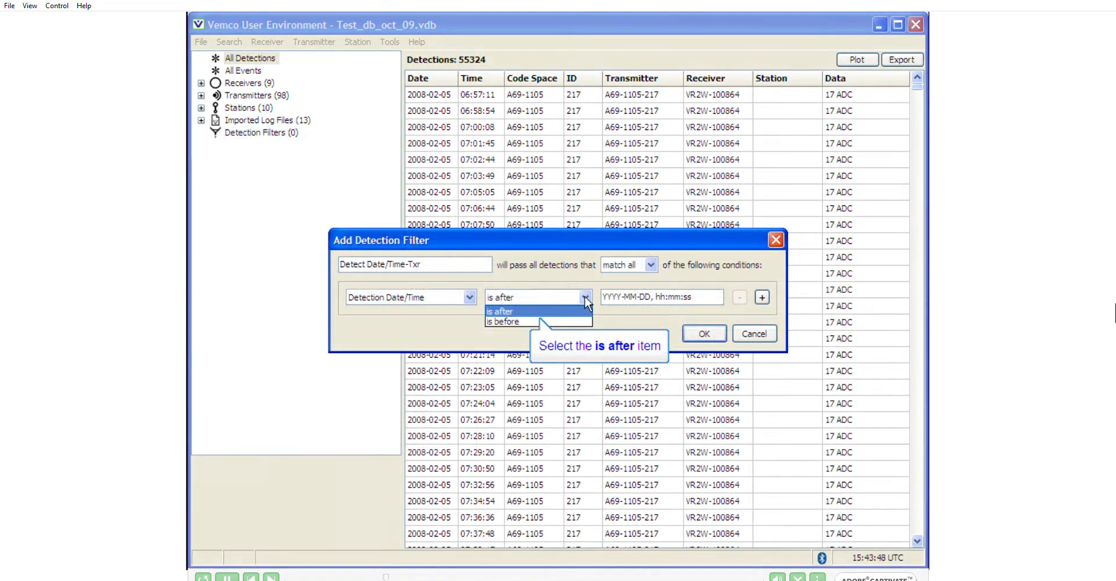
click(575, 311)
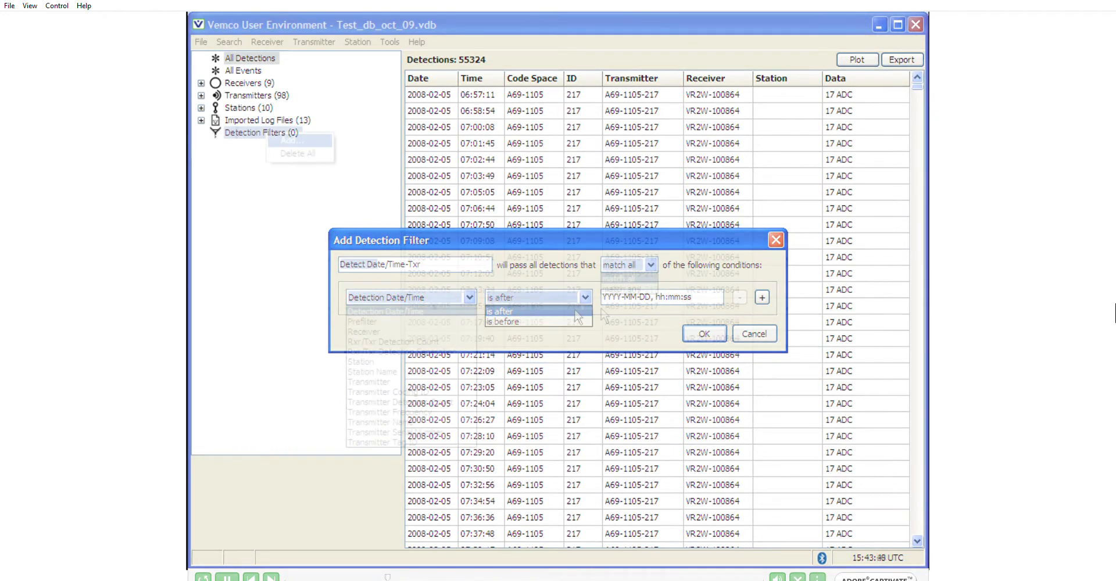
key(Tab)
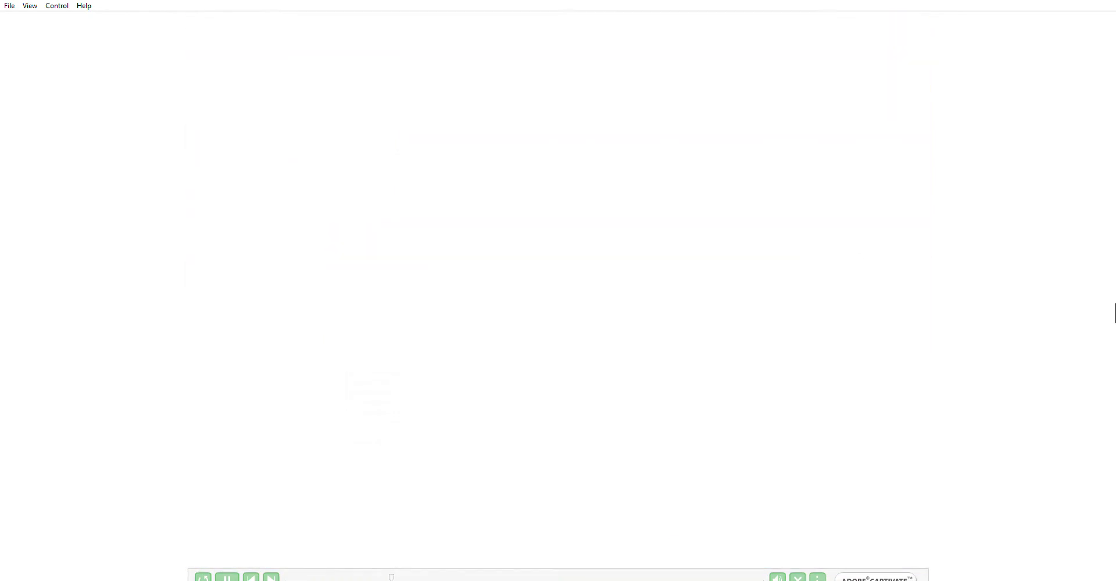
text(2009-04)
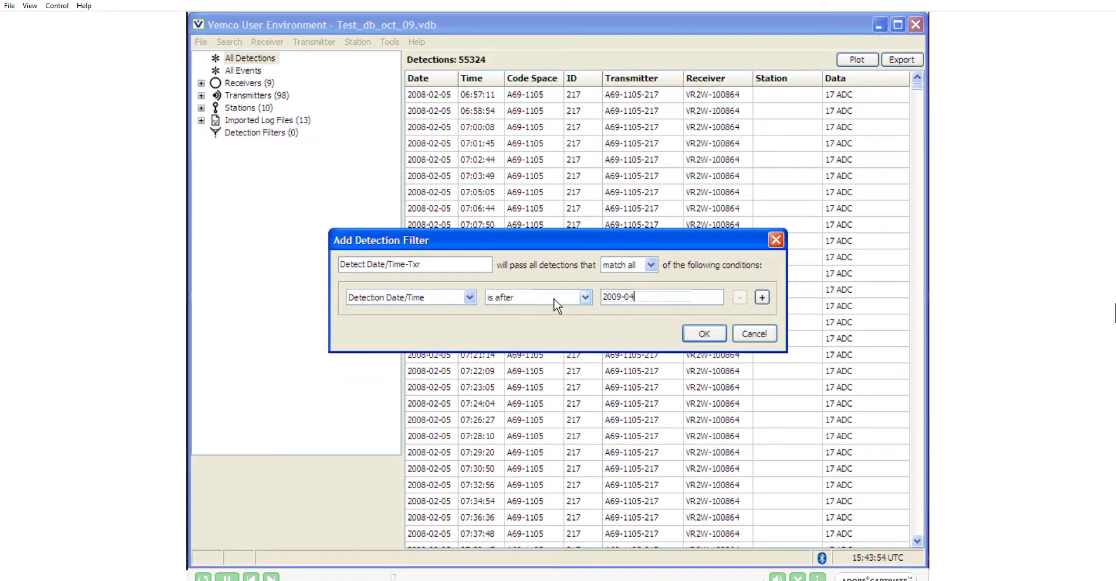
text(-29, 11)
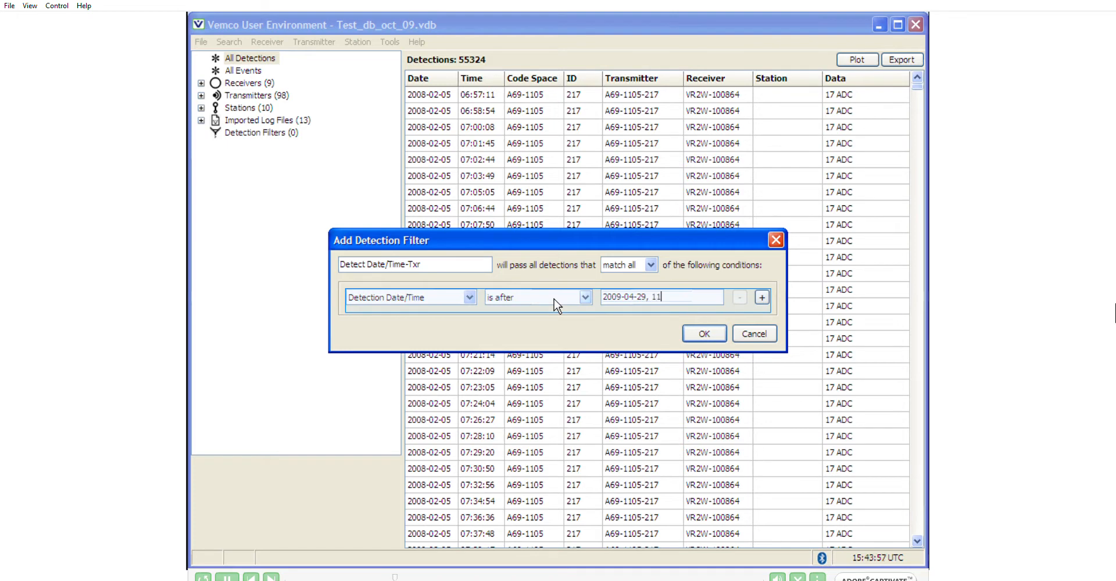
text(:00:00)
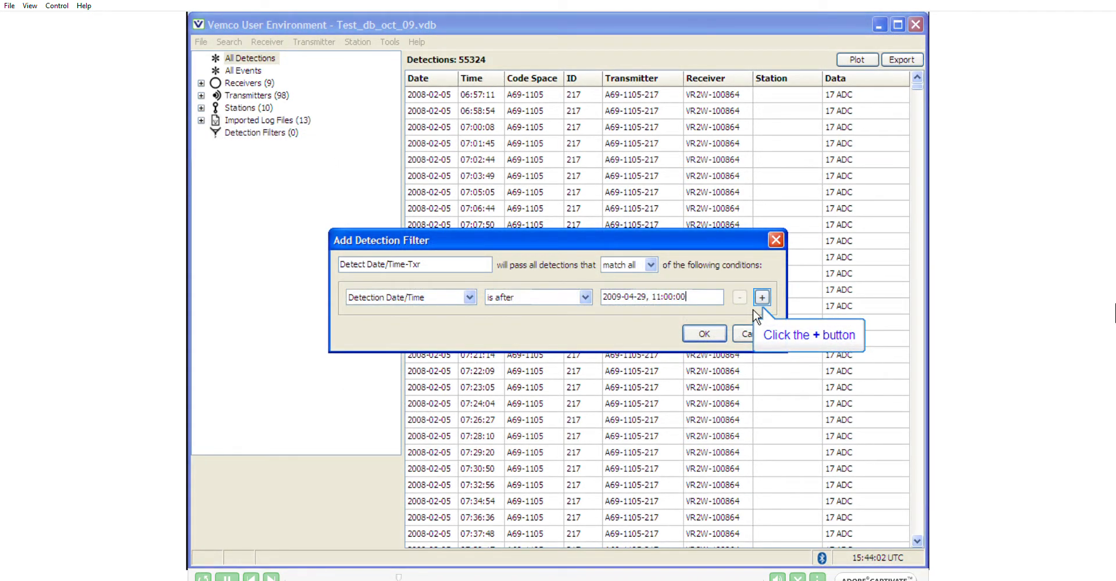
click(761, 298)
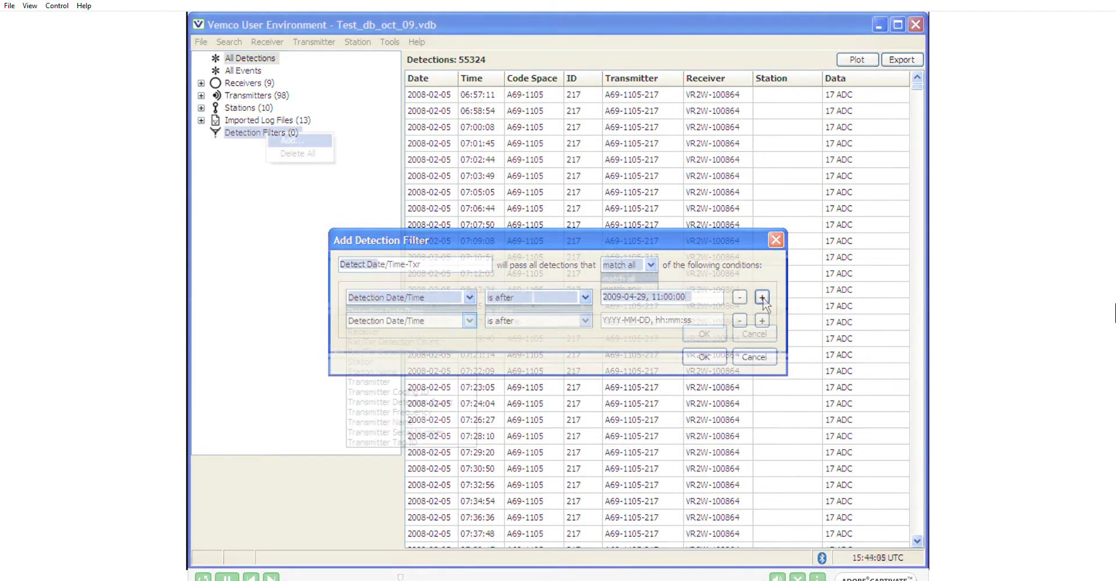
click(470, 320)
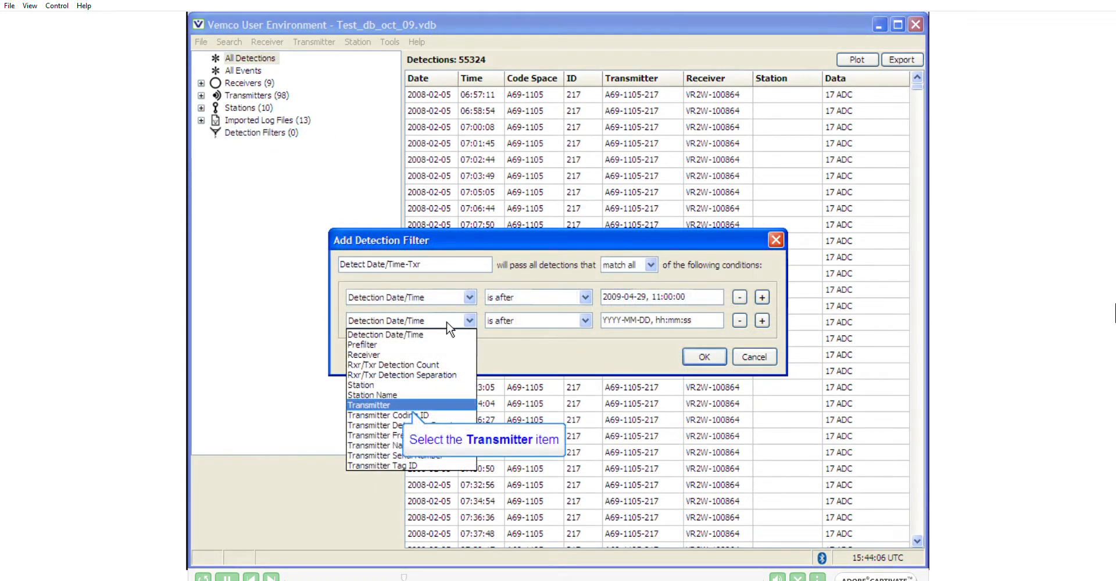
click(416, 406)
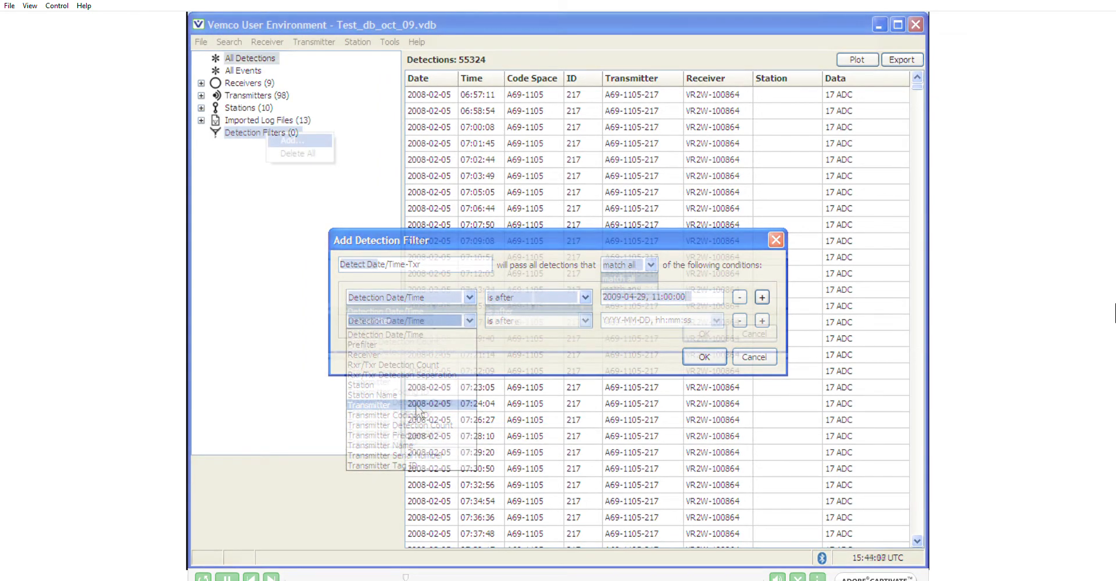
click(584, 321)
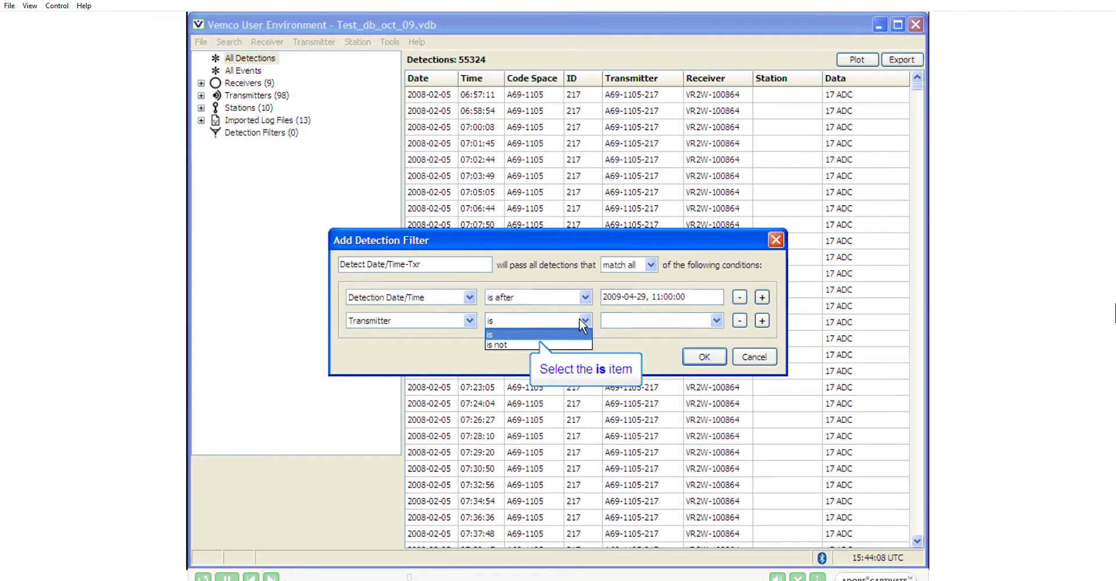
click(573, 332)
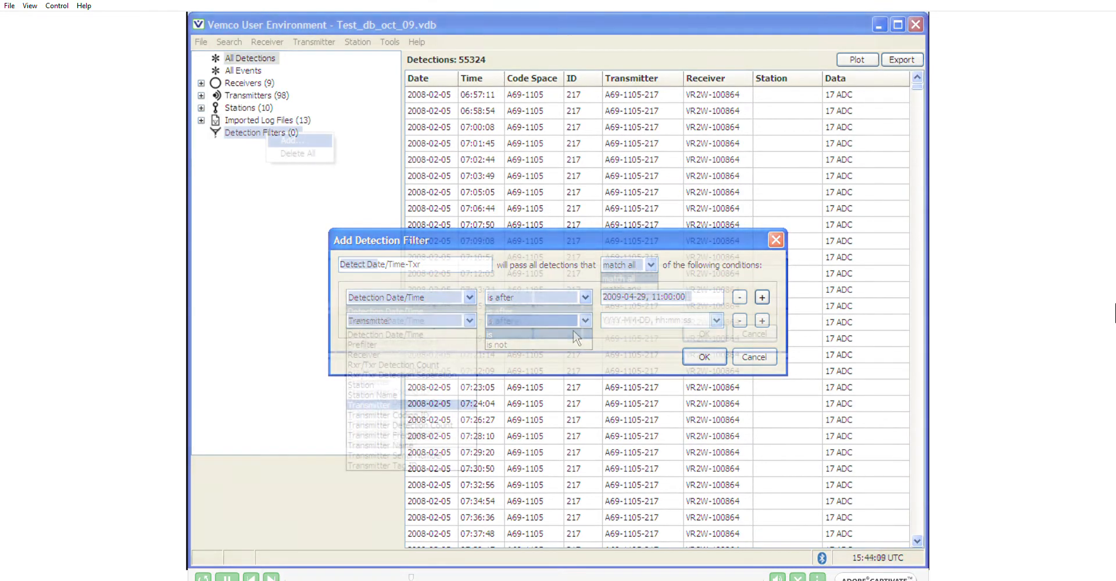
click(718, 321)
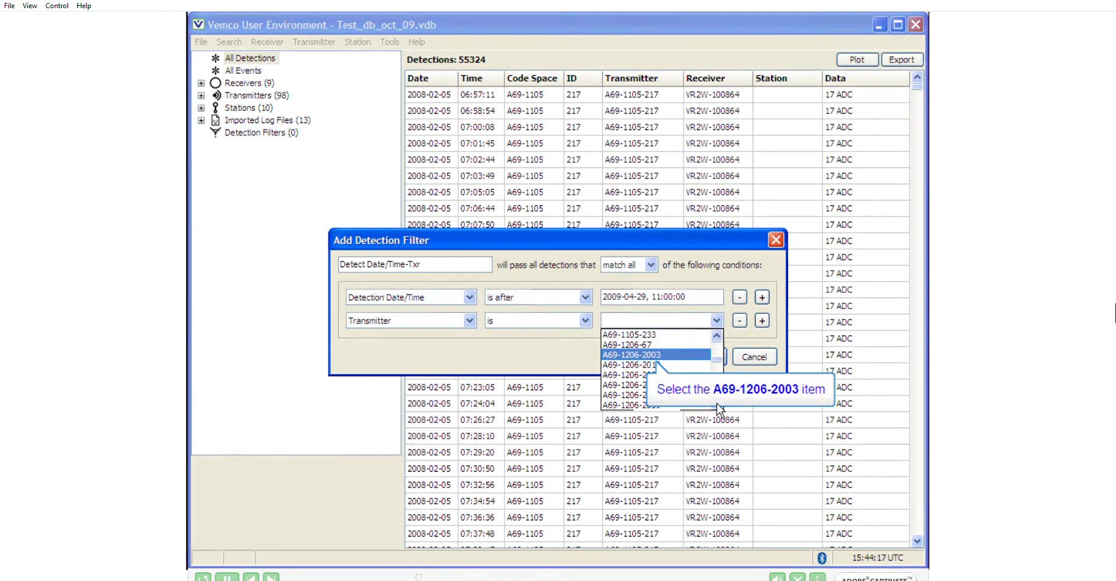
click(678, 360)
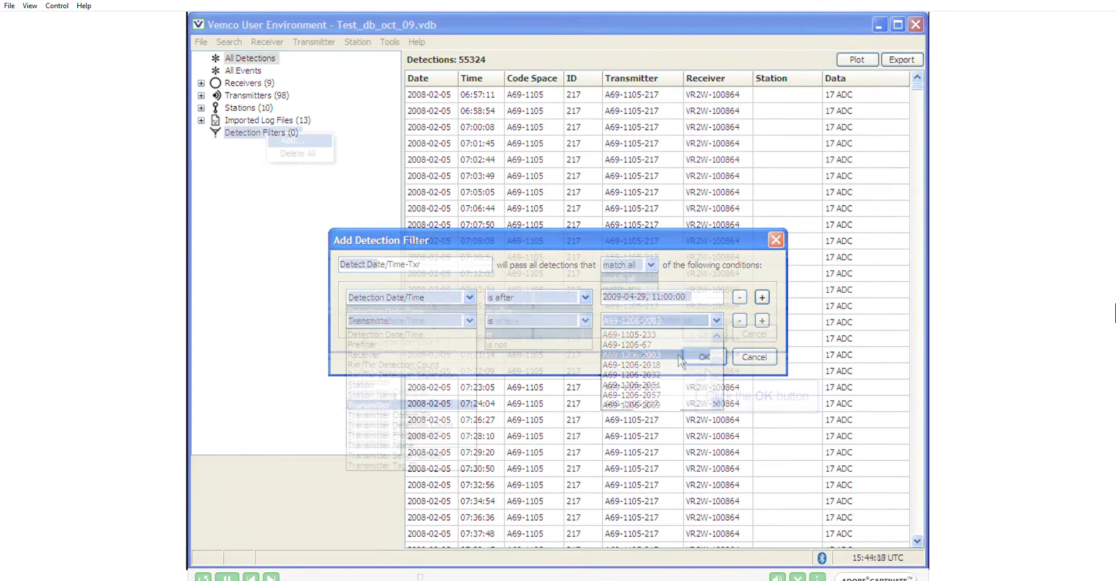
click(709, 355)
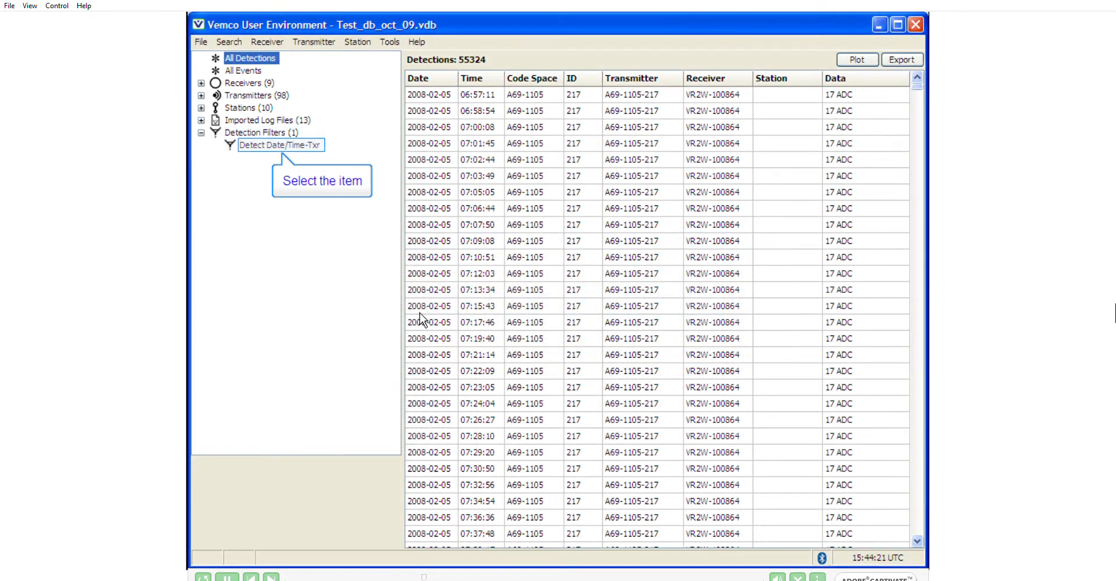
click(289, 145)
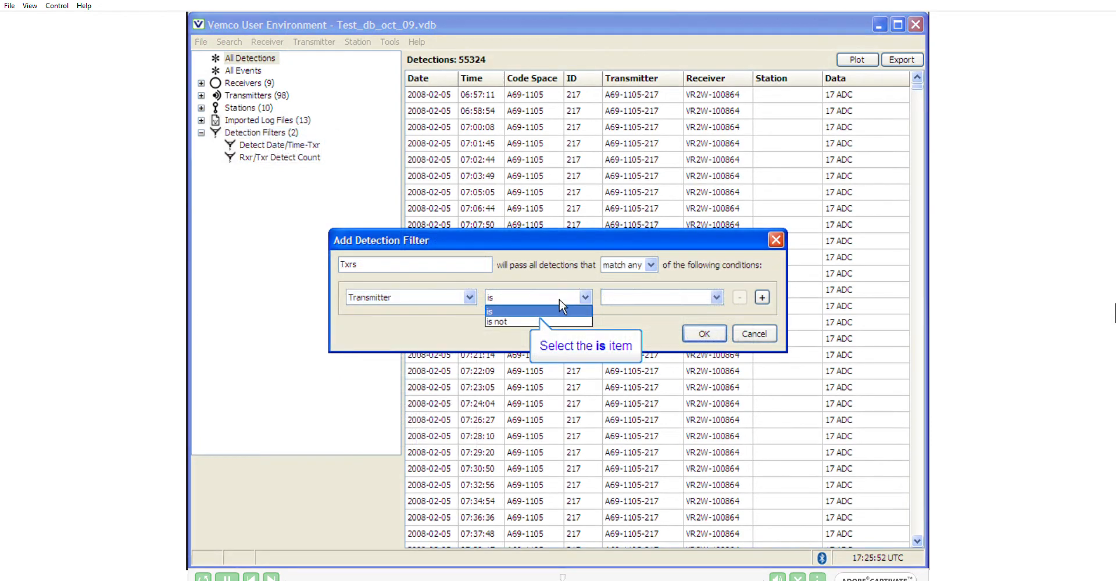
Set the Txrs filter's first Transmitter condition to is A69-1105-18
click(546, 310)
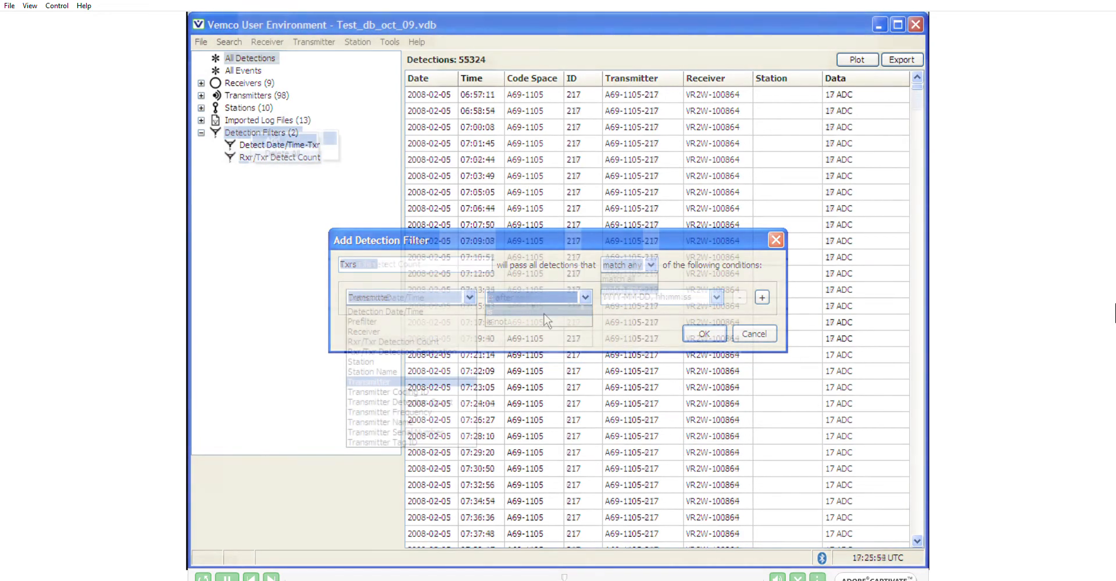
click(716, 298)
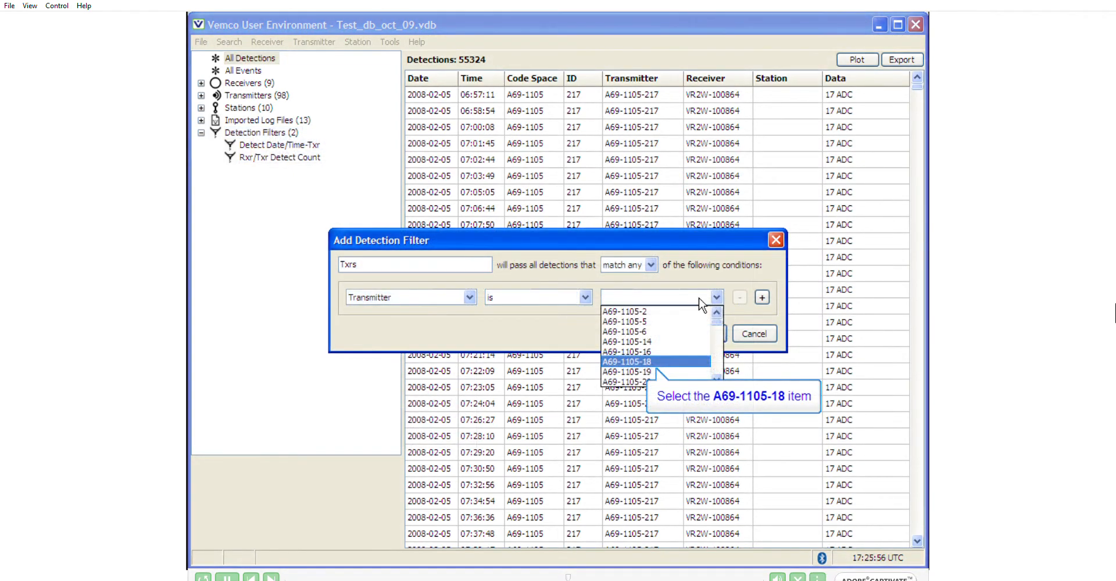
click(664, 361)
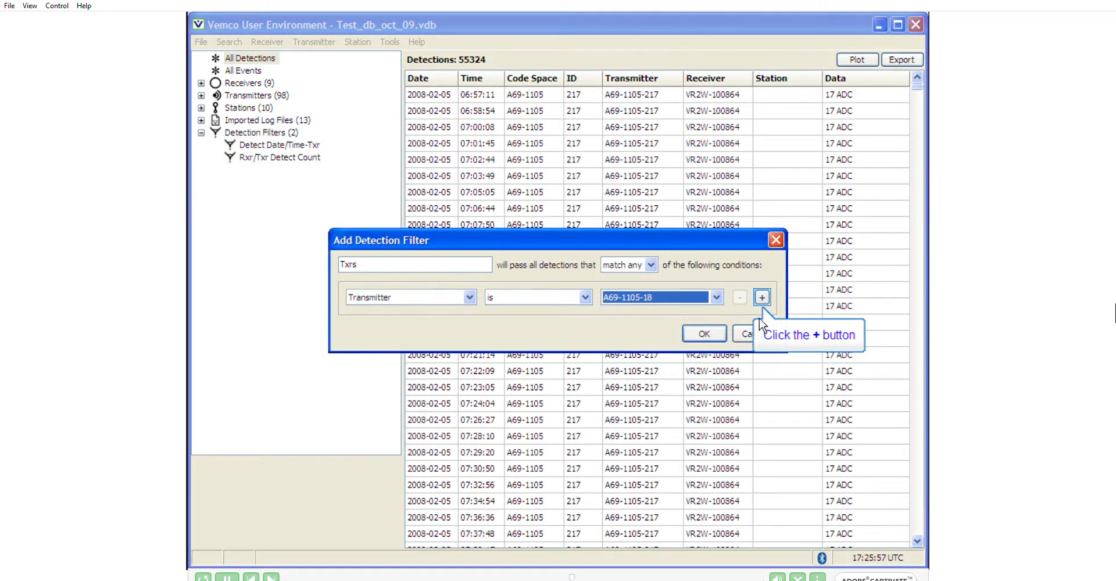
Add a second condition, Transmitter is A69-1105-105, then save the Txrs filter and display its detections
click(762, 297)
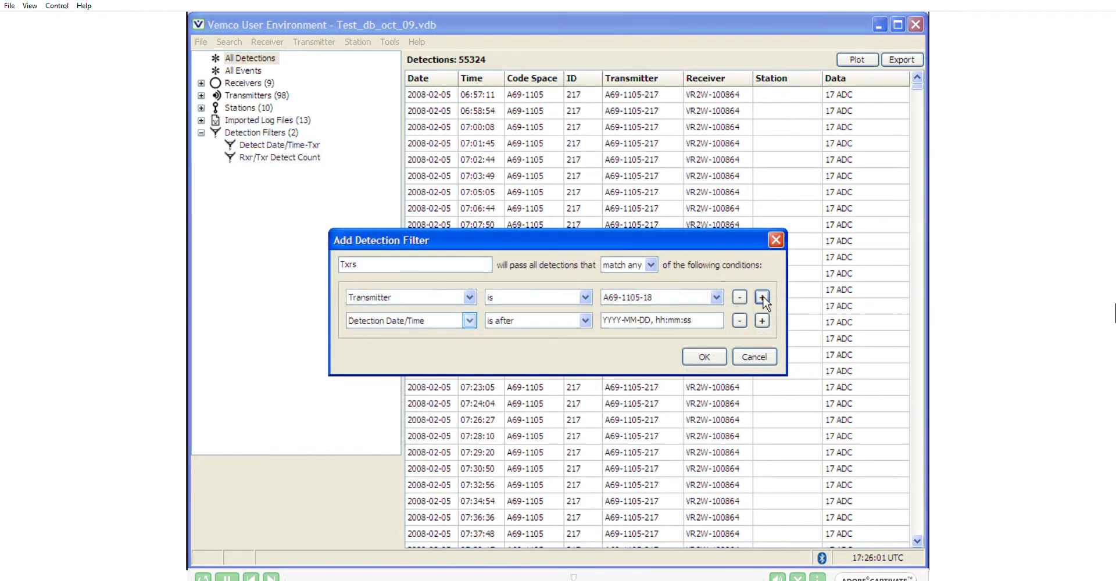
click(468, 319)
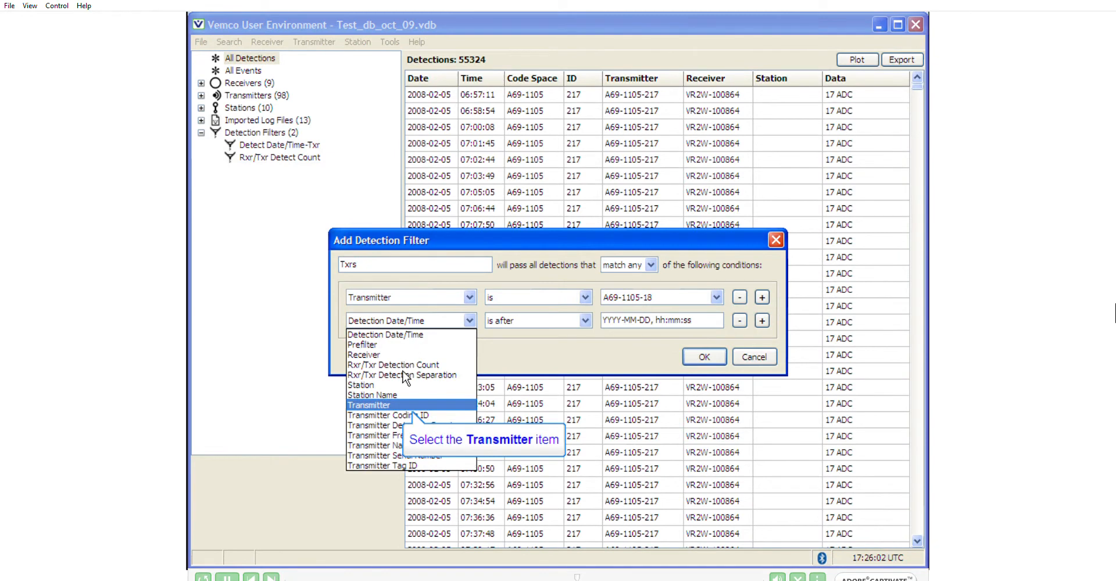
click(399, 404)
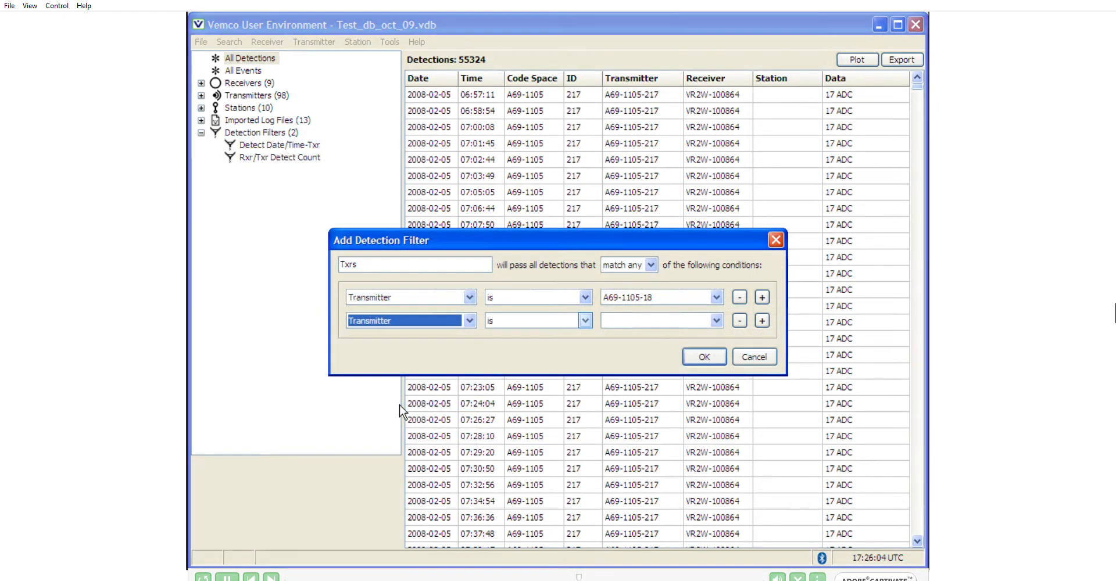
click(586, 321)
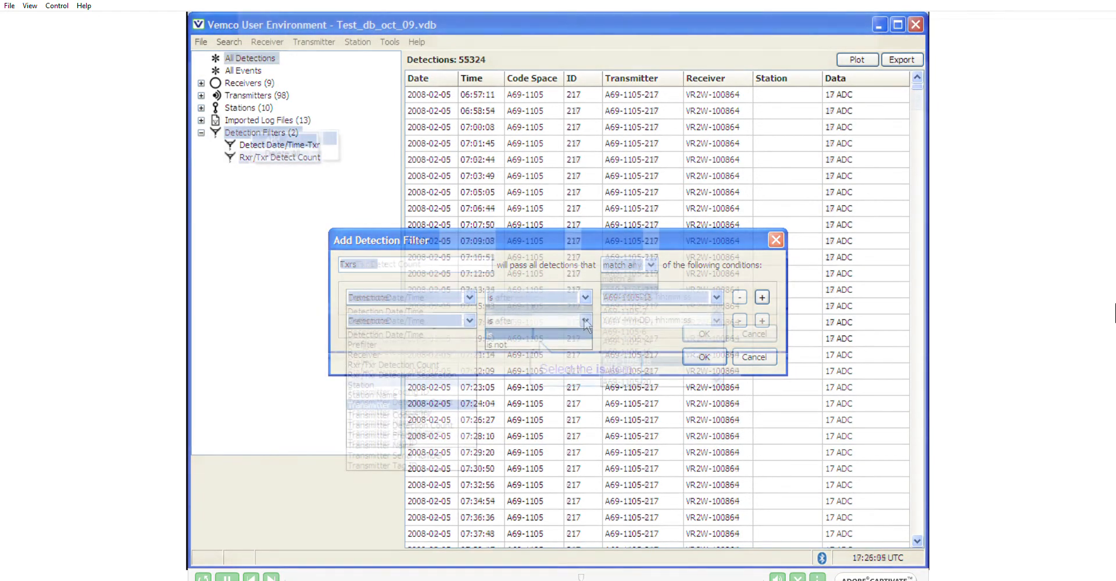
click(552, 330)
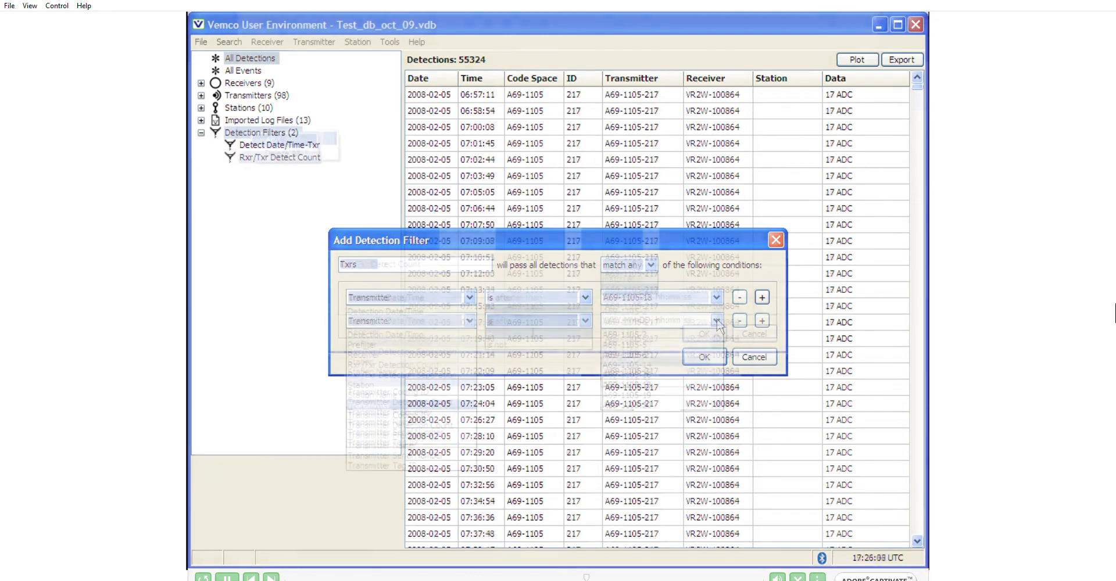
click(717, 321)
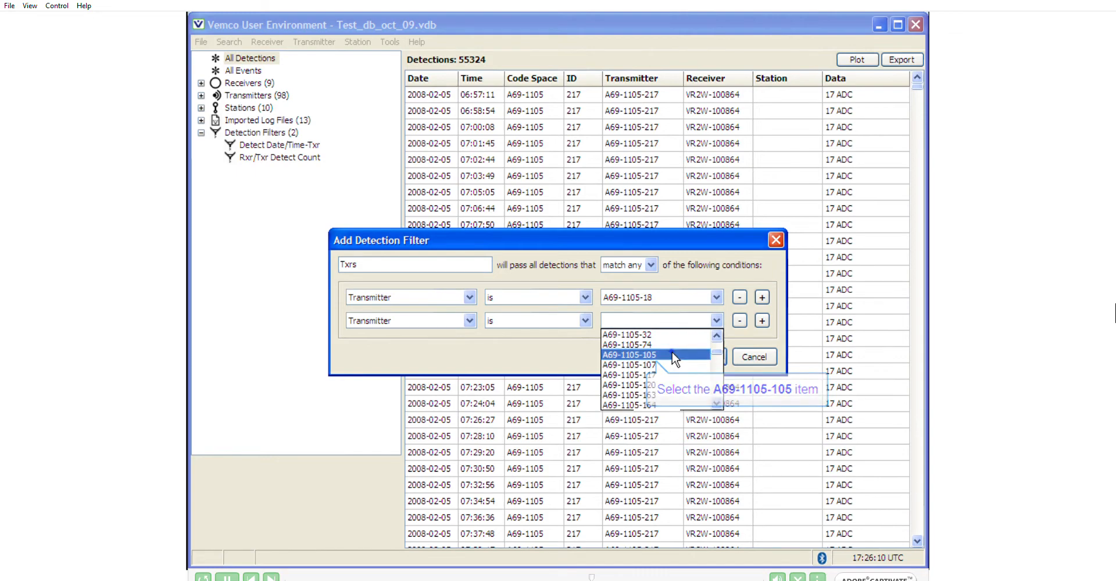
click(672, 354)
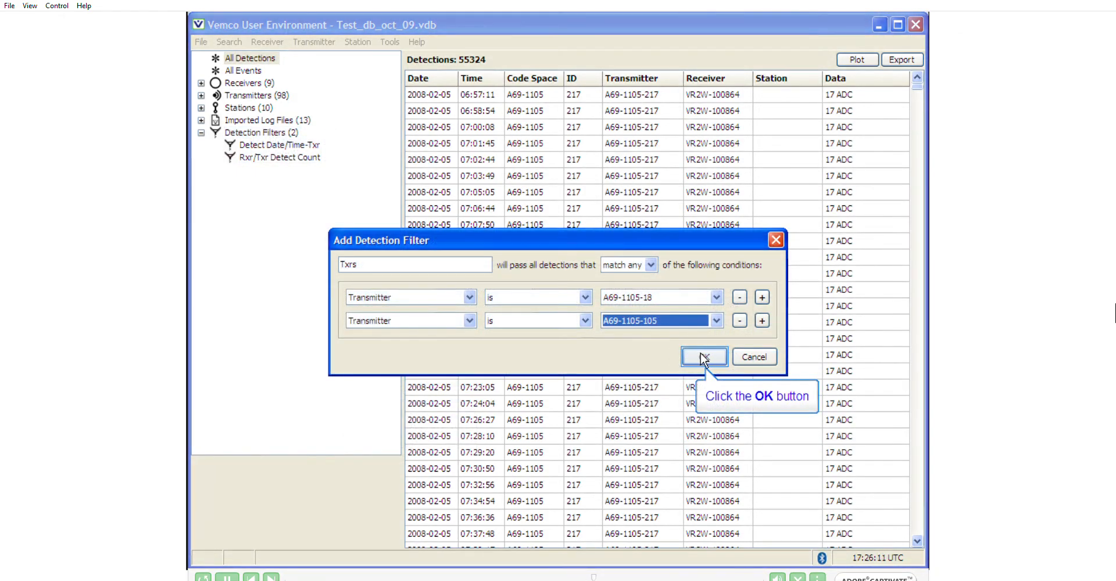
click(710, 355)
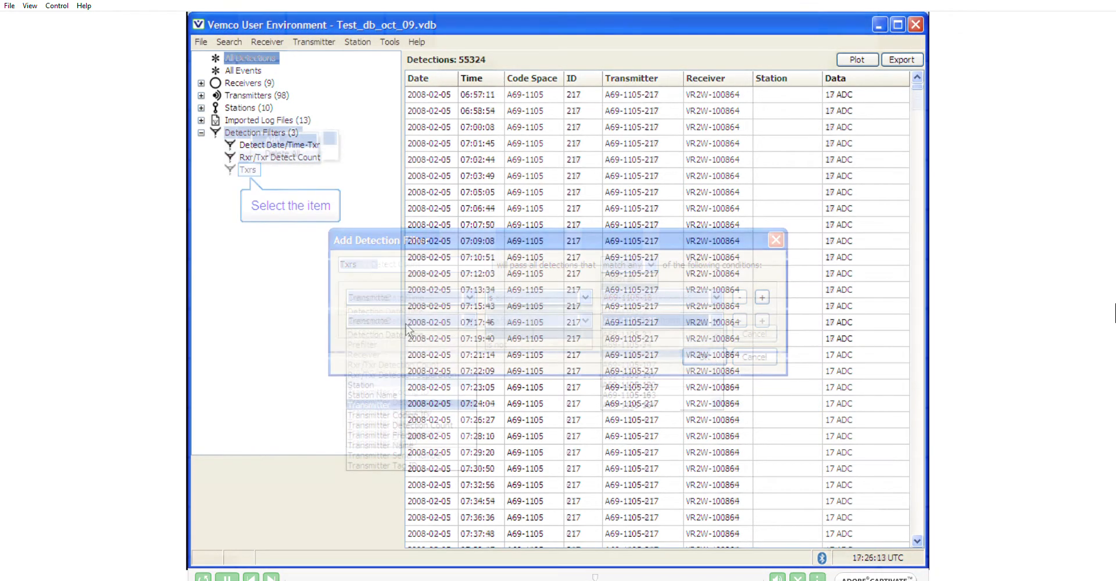
click(248, 171)
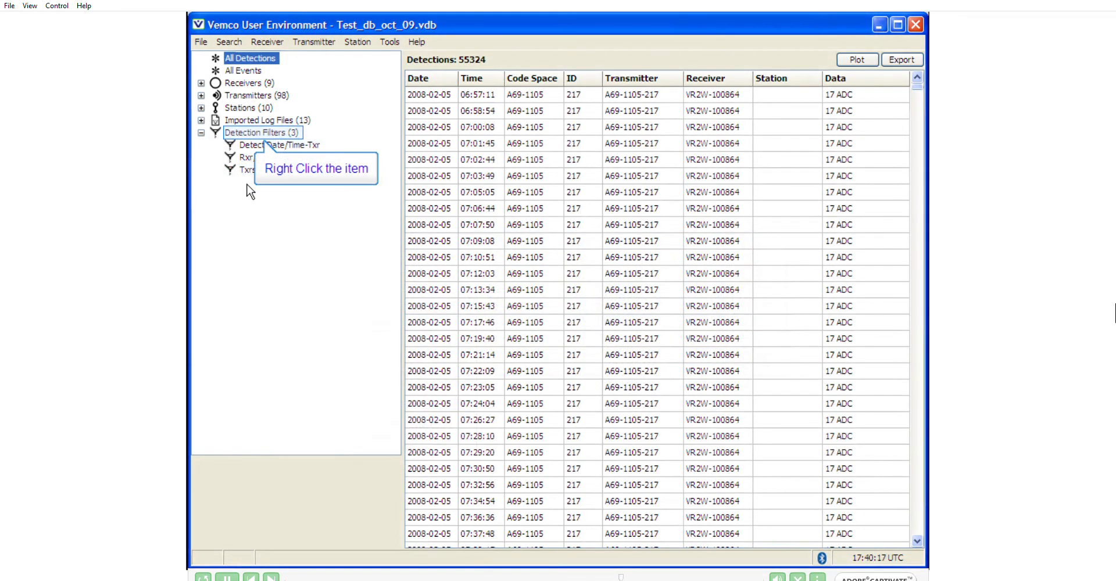
Start a new detection filter named Prefilter/Detect Date/Time that passes detections matching all of its conditions
right_click(244, 133)
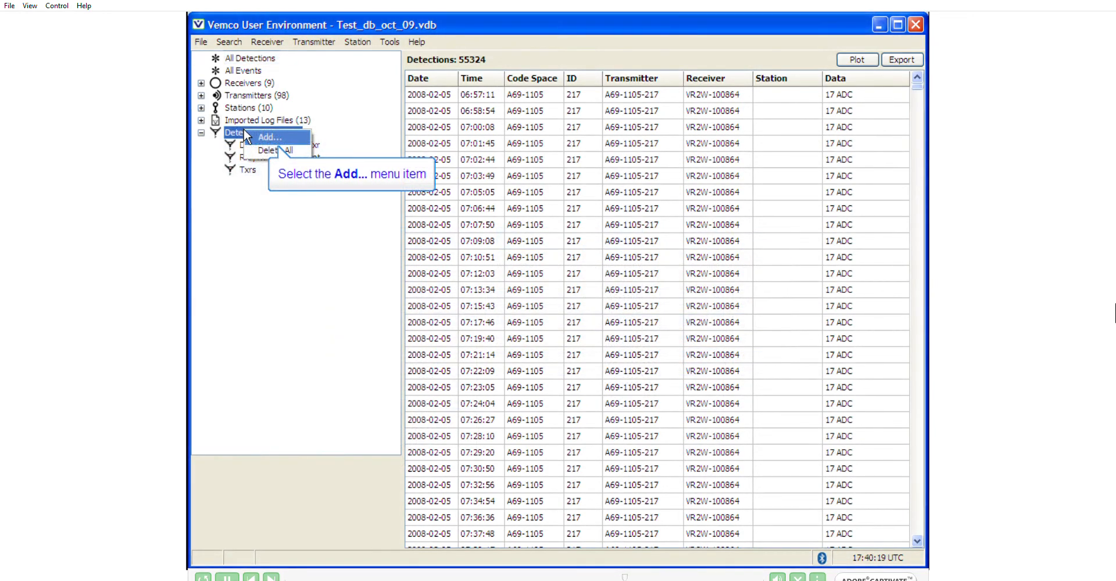
click(264, 137)
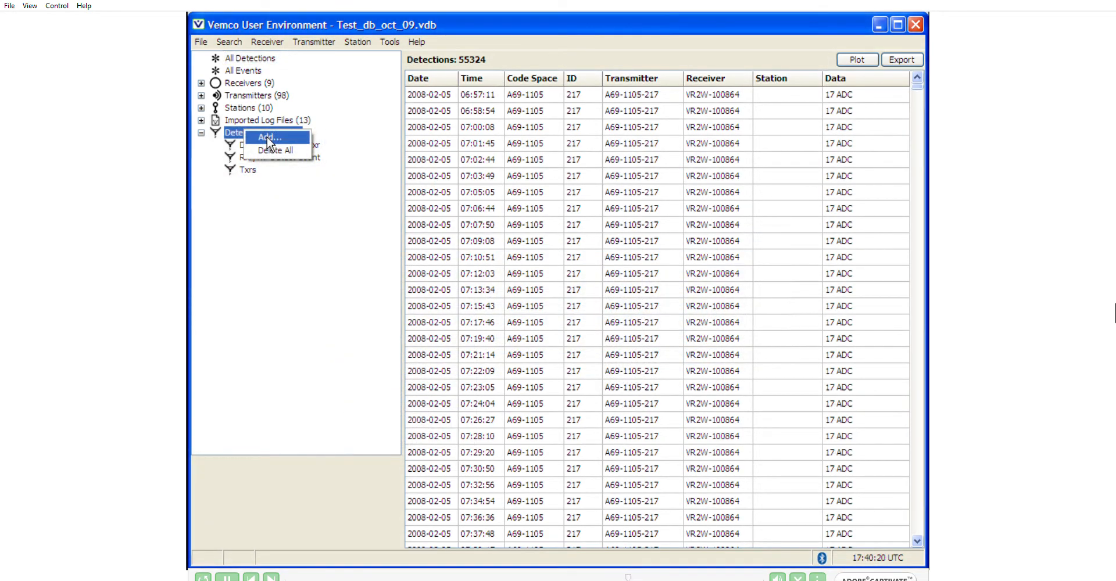
click(267, 138)
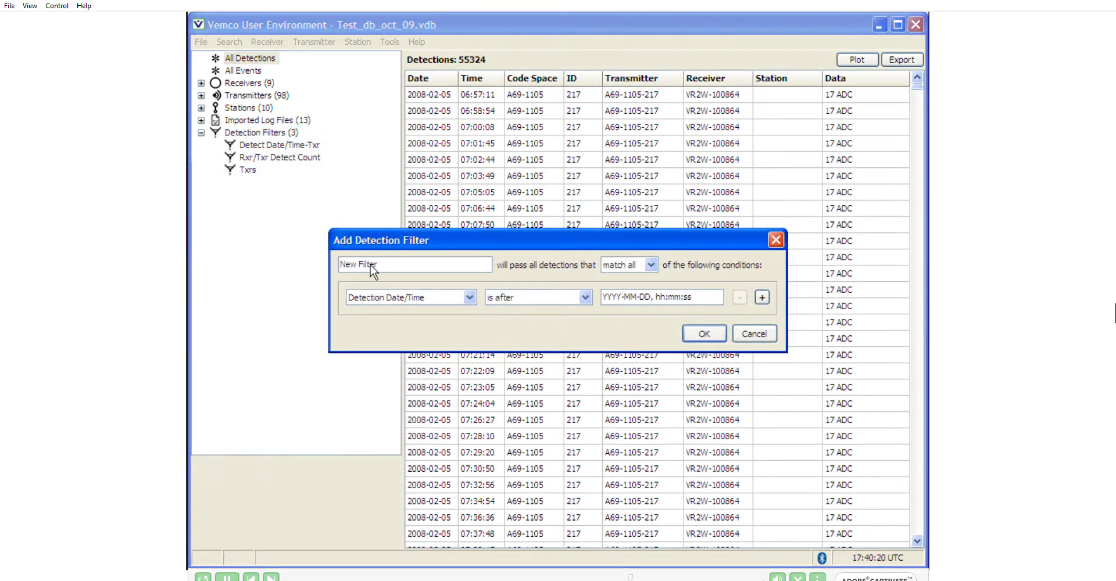
drag(377, 266, 336, 269)
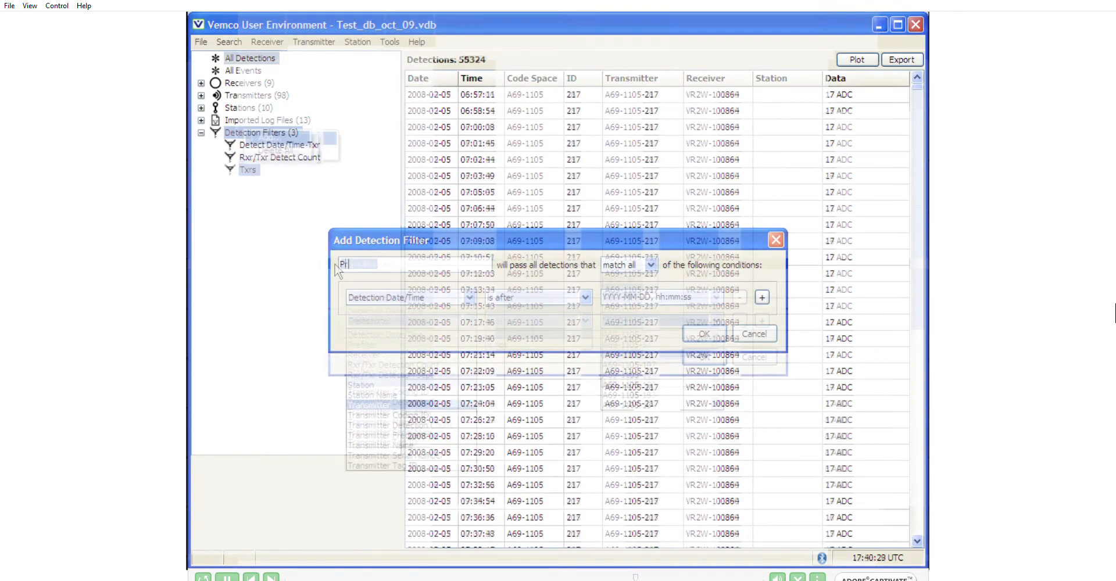
text(Prefilter/)
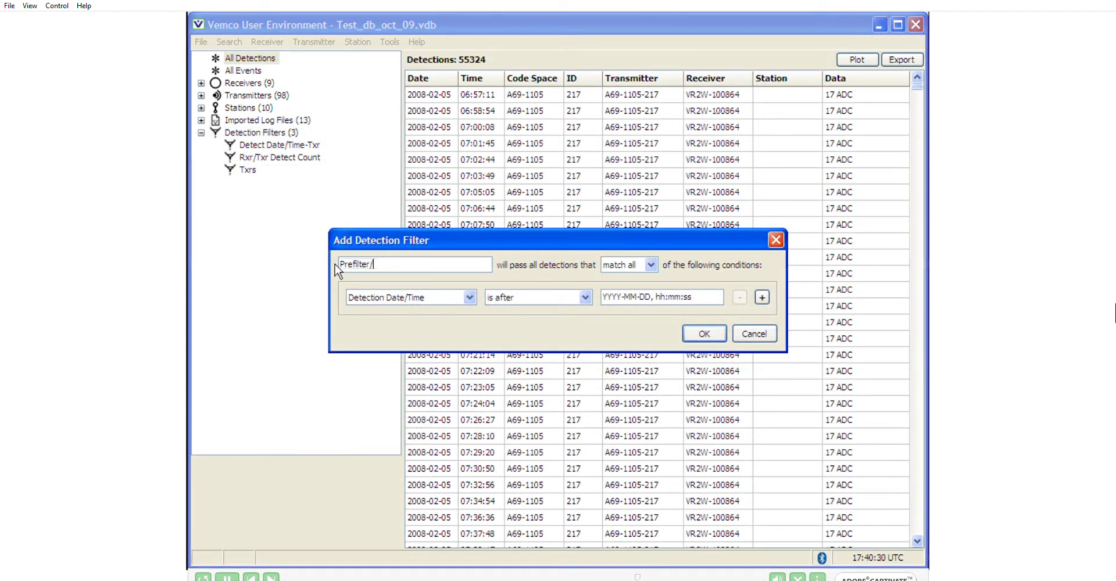
text(Detect Date/Time)
click(650, 265)
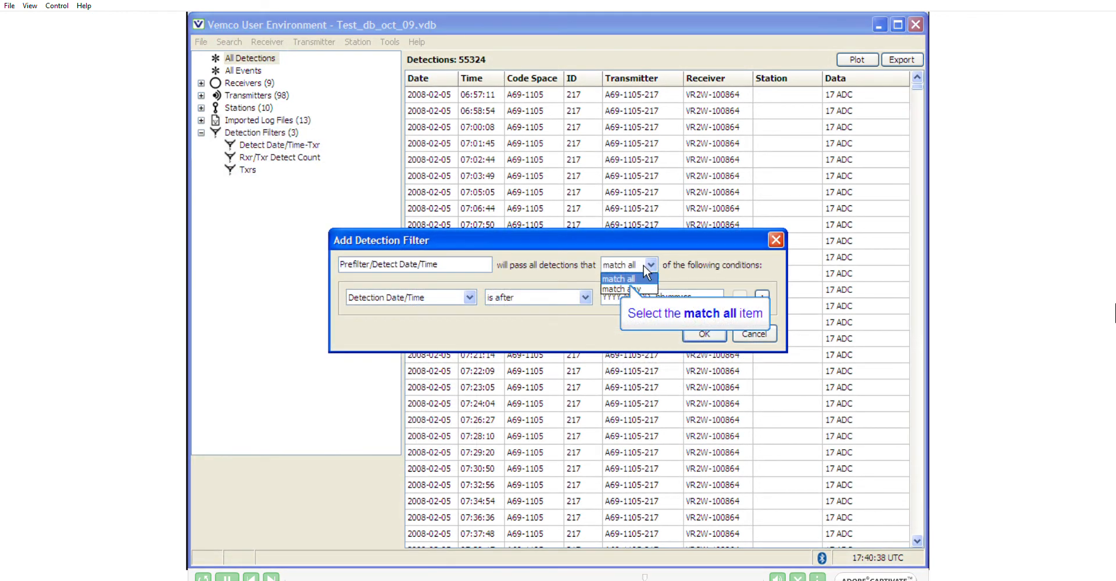
click(641, 279)
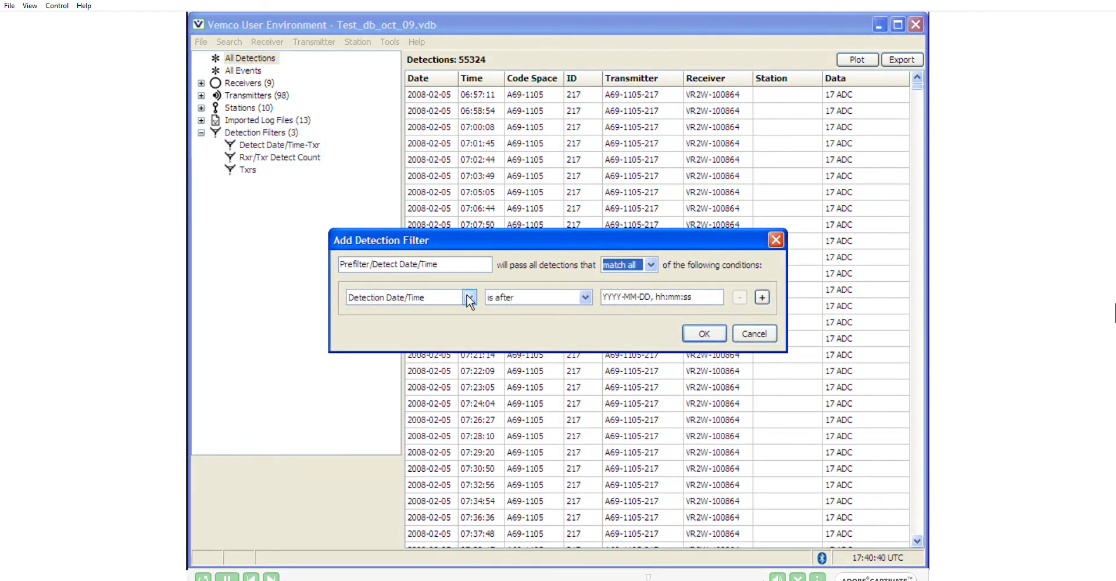
Set the new filter's first condition to Prefilter passes Txrs
click(470, 297)
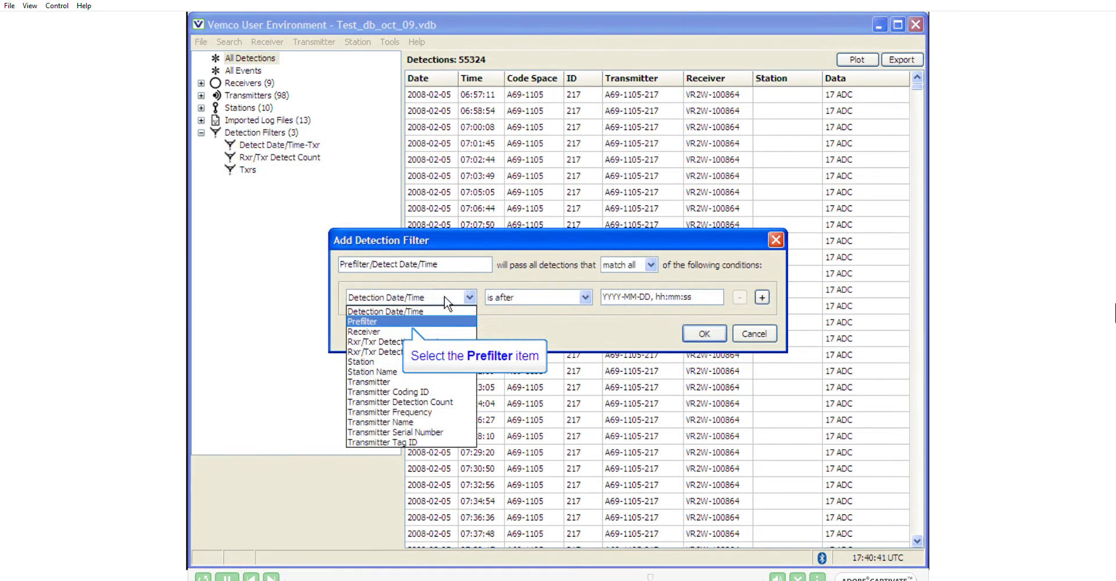
click(396, 321)
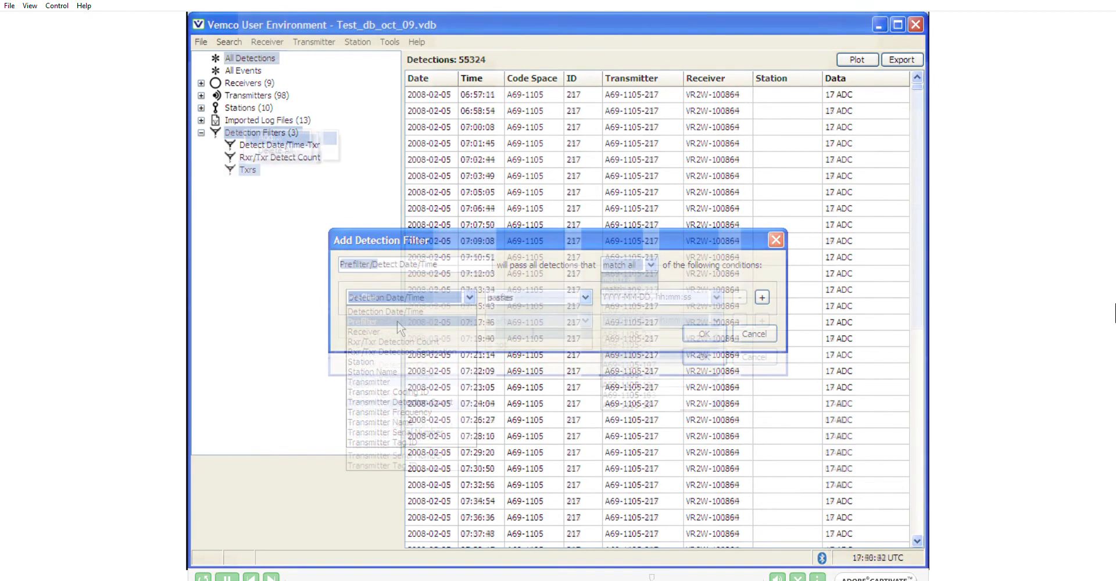
click(585, 296)
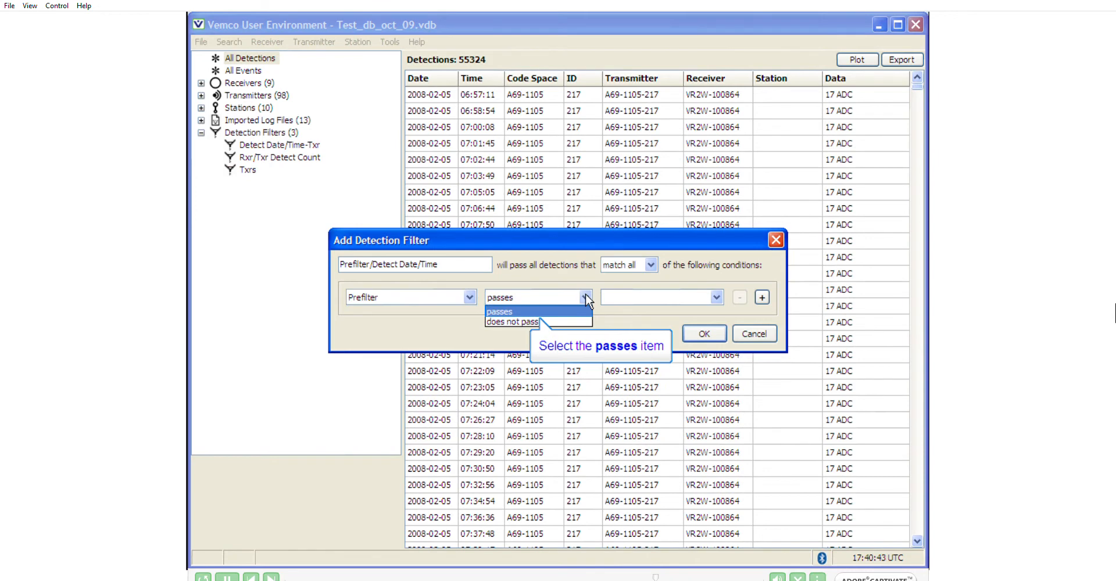
click(574, 312)
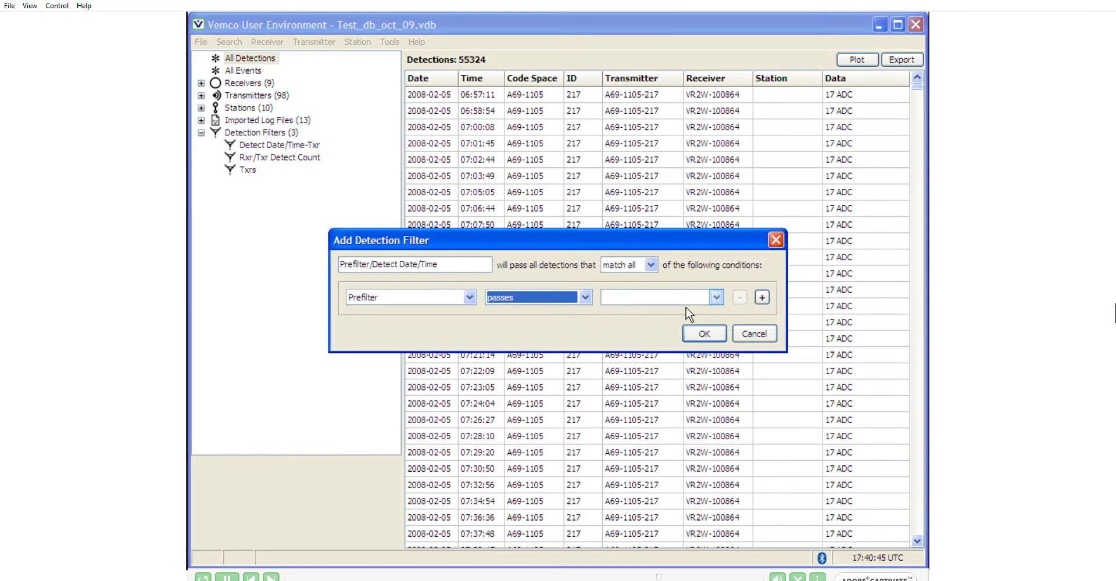
click(716, 297)
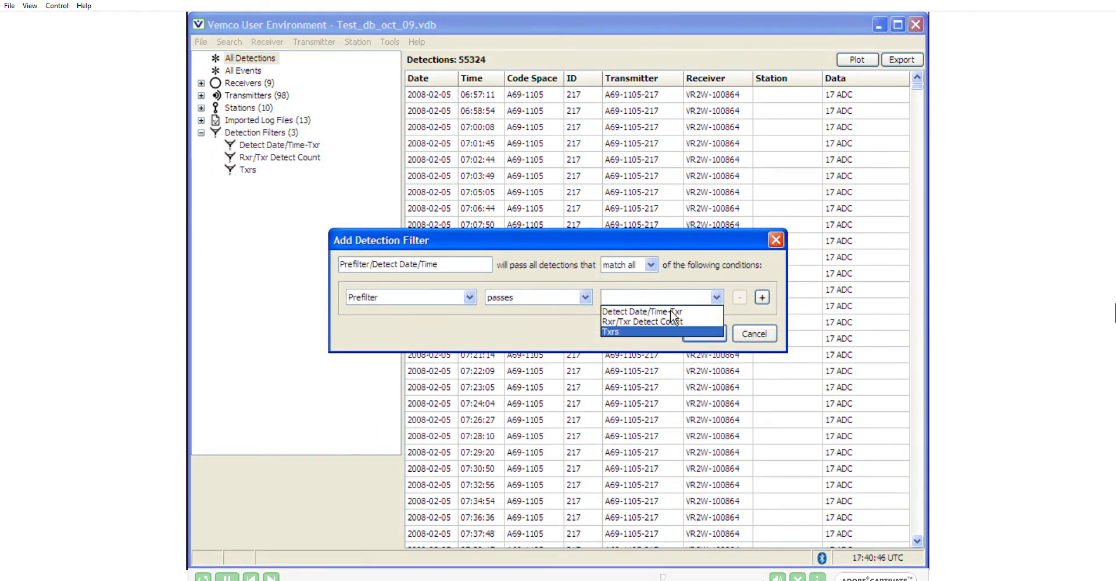
click(666, 332)
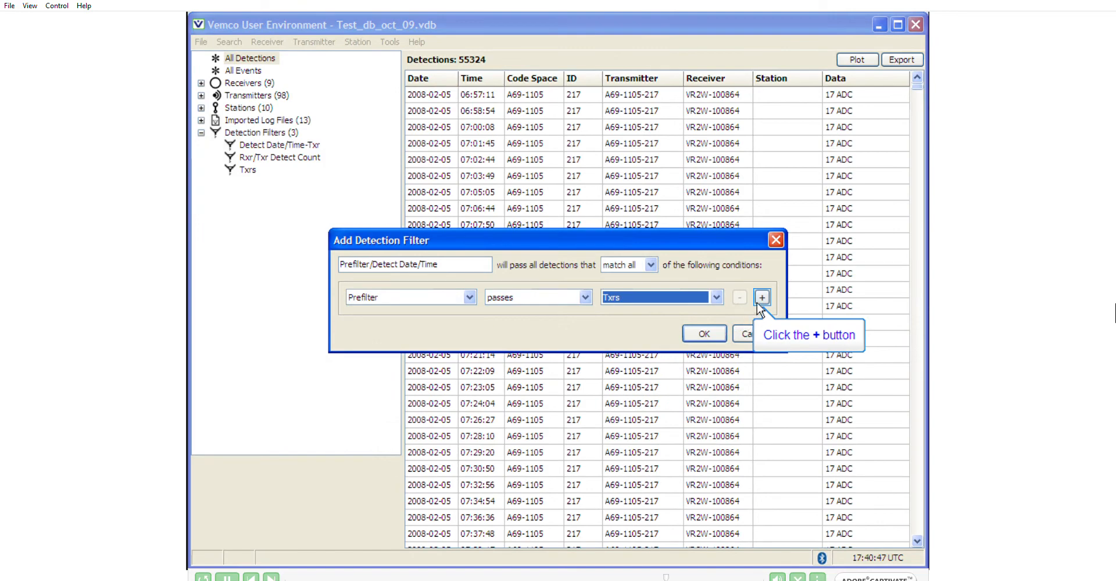
Add a second condition to the filter: Detection Date/Time is after 2008-06-18, 00:00:00
click(761, 298)
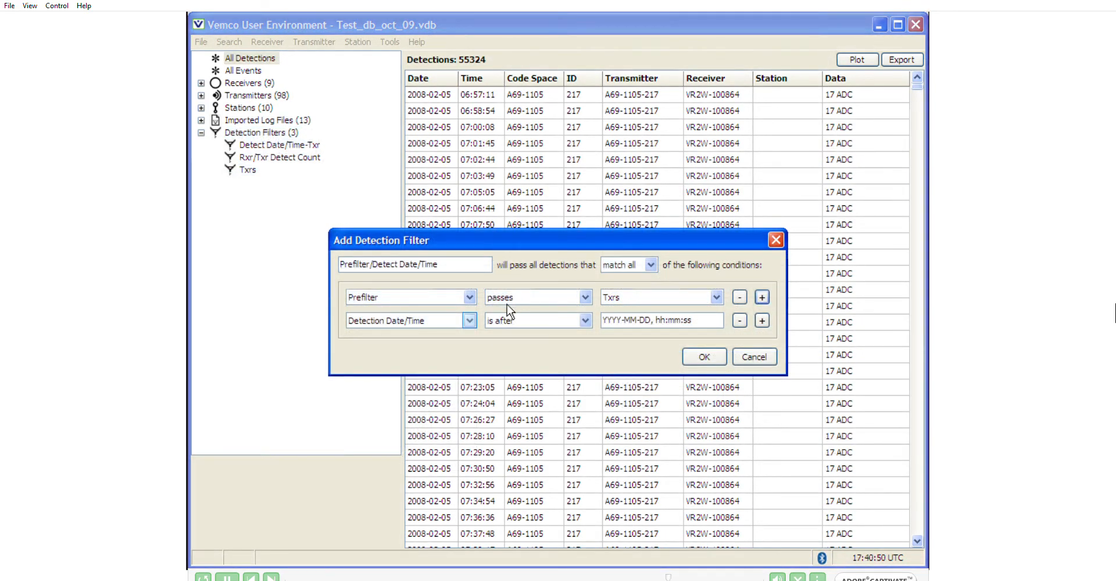
click(470, 321)
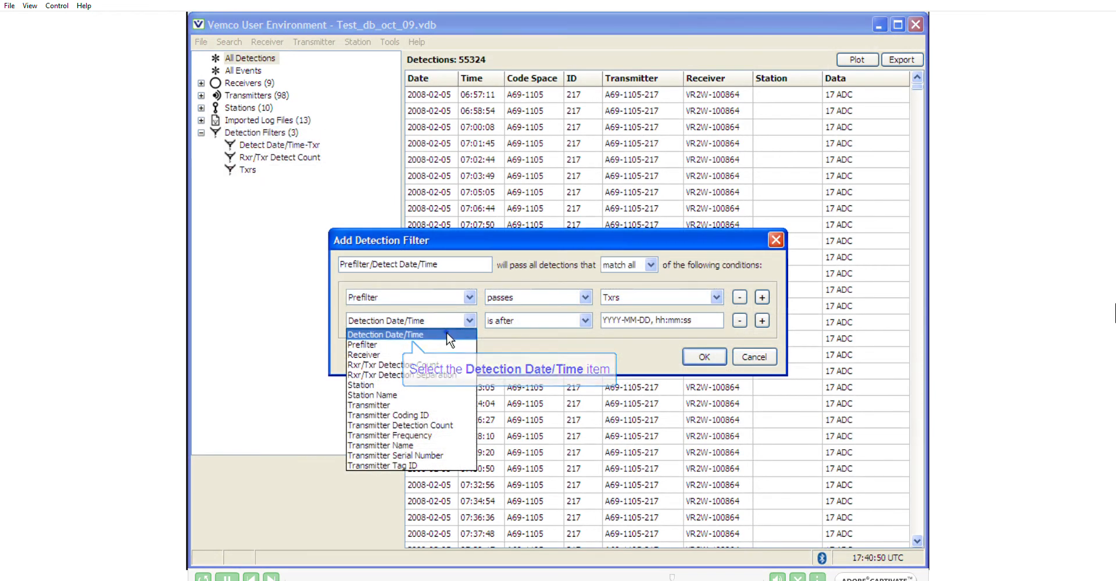
click(447, 334)
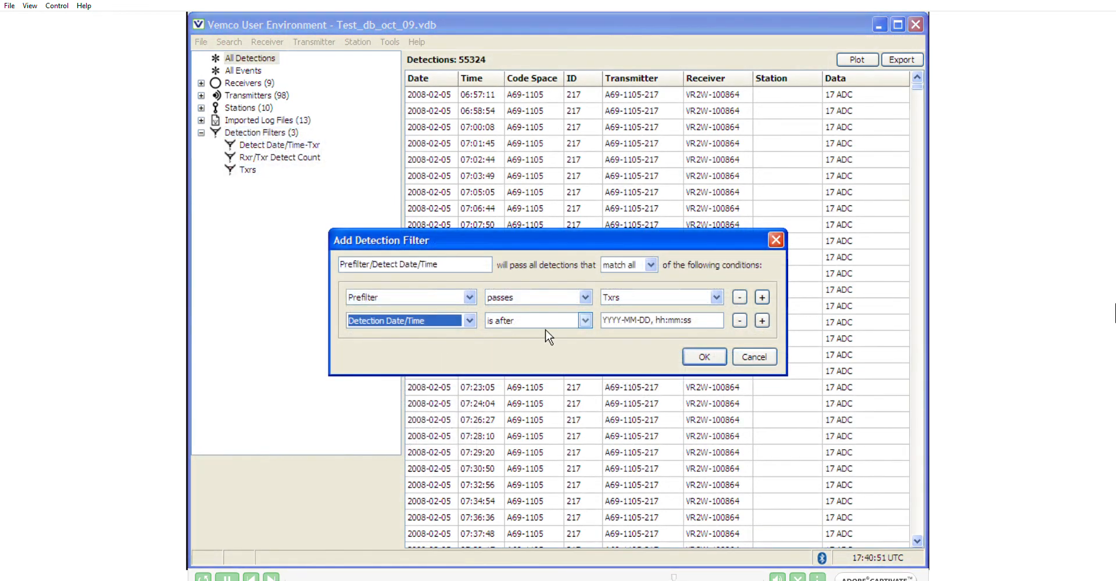
click(586, 320)
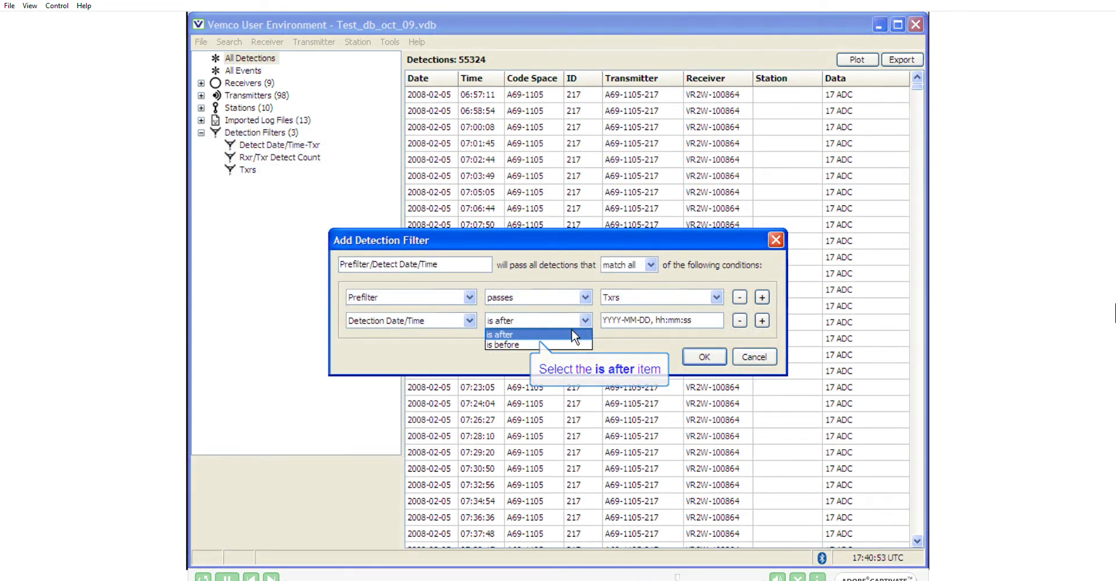
click(558, 334)
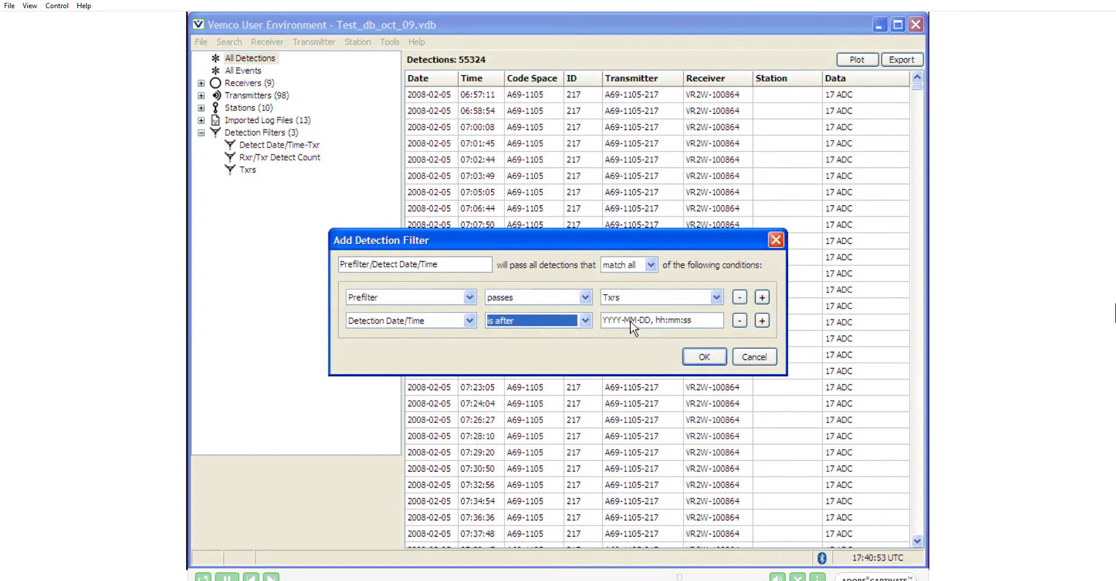
click(625, 325)
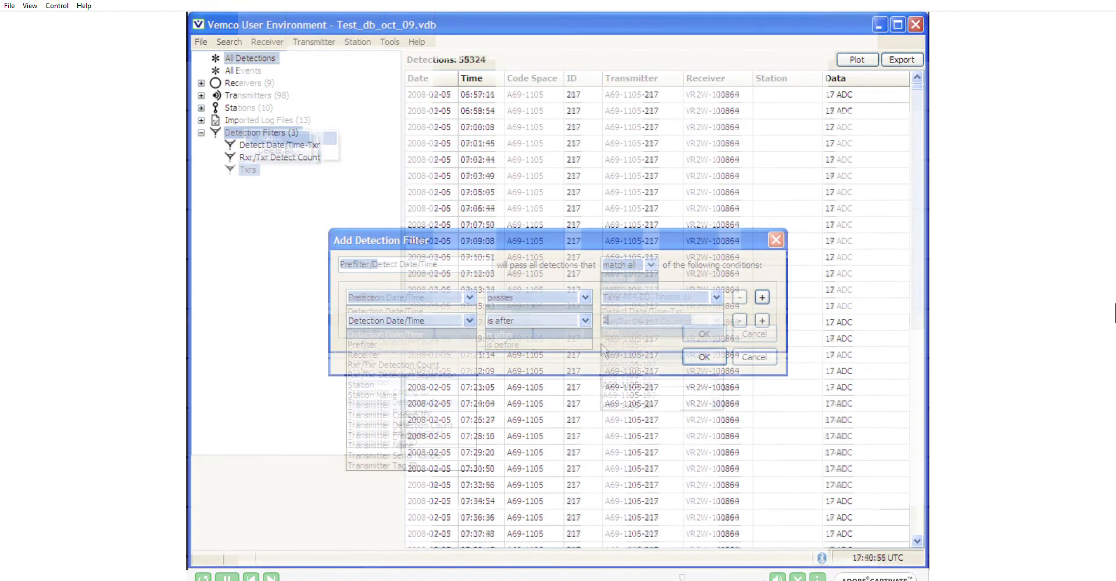
text(200)
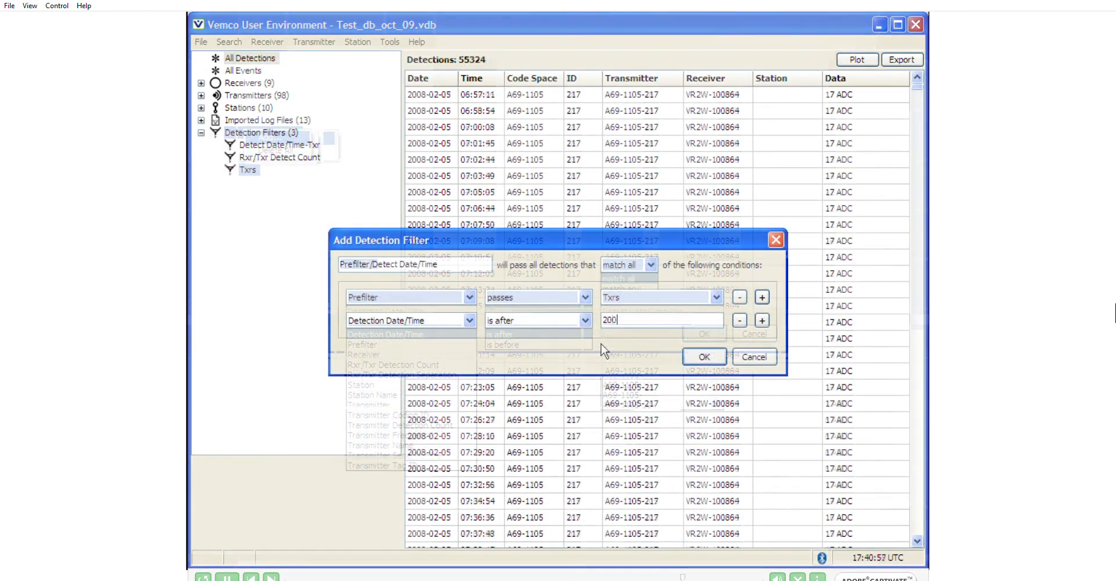
text(8-06-18)
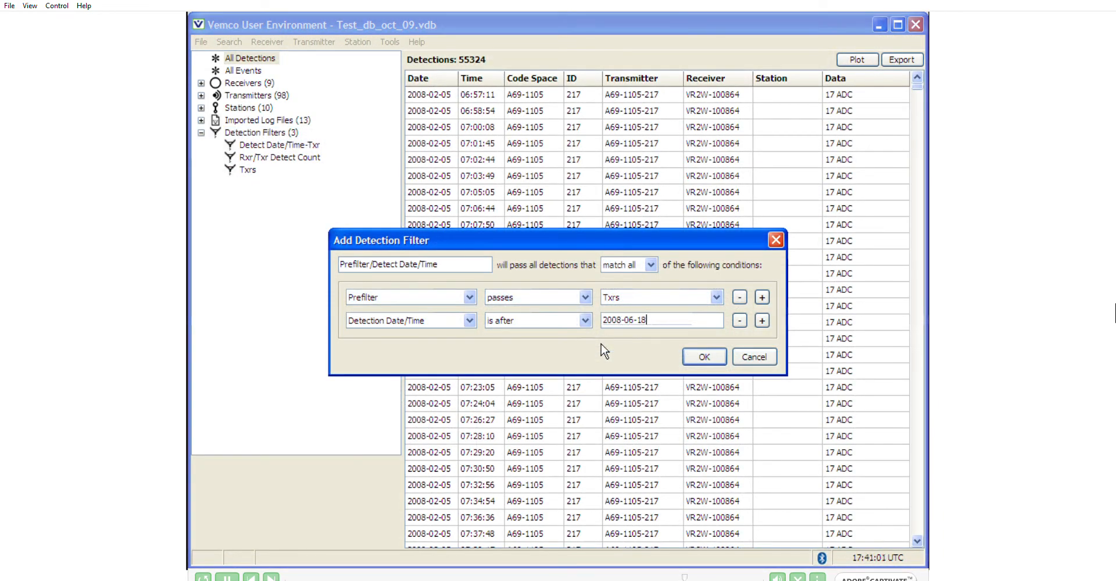
text(, 00:00:00)
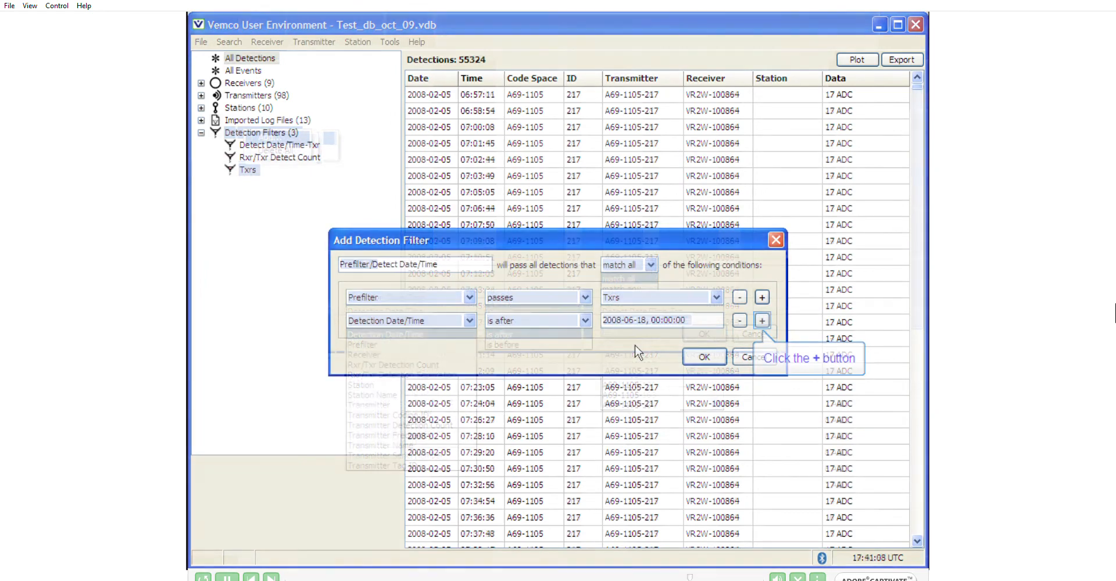
Add a third condition, Detection Date/Time is before 2008-06-20, 00:00:00, and save the Prefilter/Detect Date/Time filter and display its detections
click(762, 320)
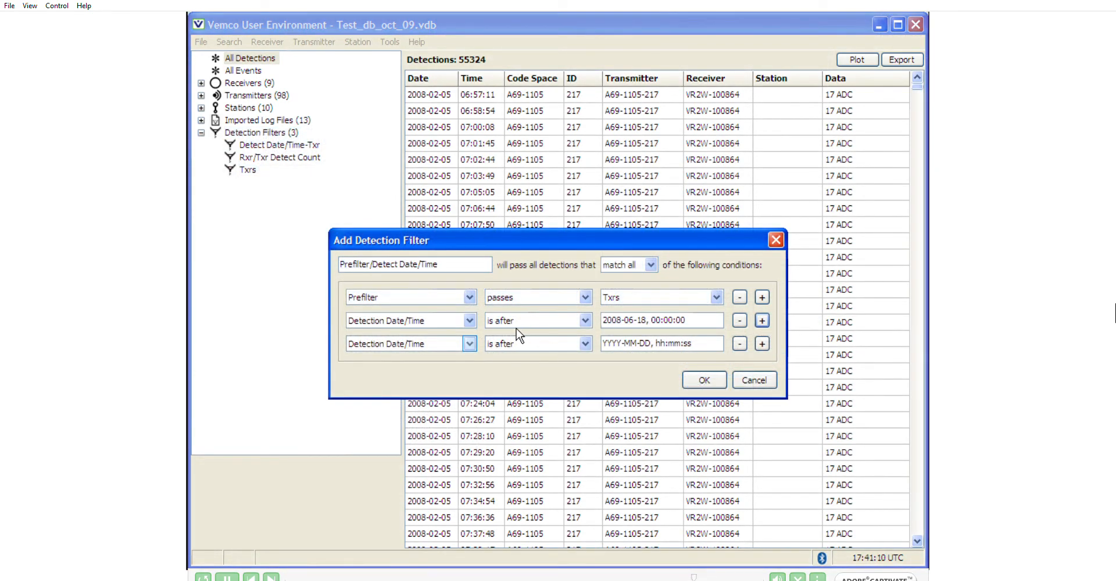
click(469, 345)
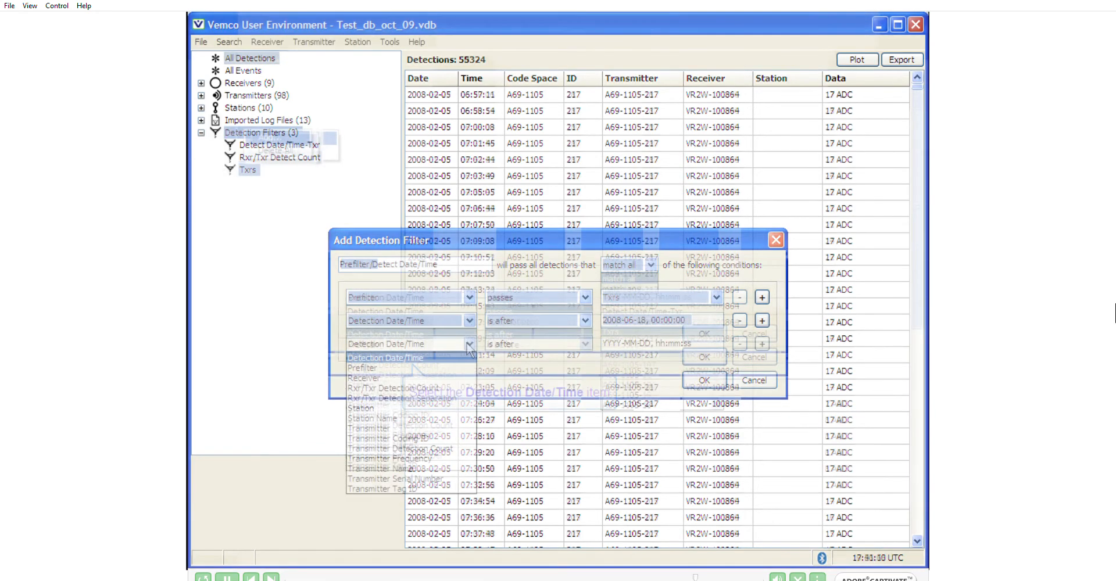
click(440, 357)
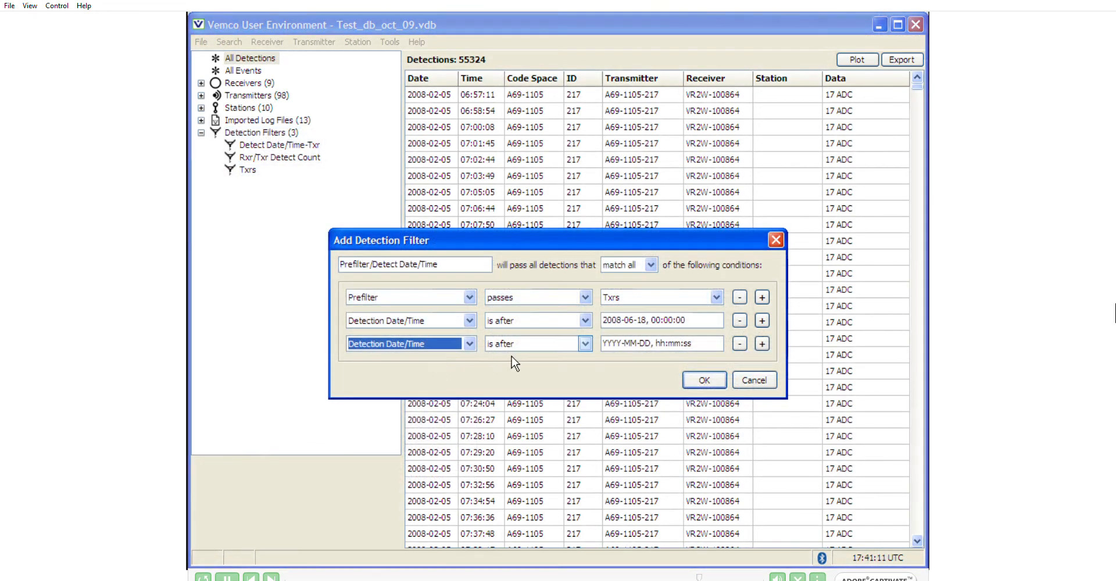
click(585, 344)
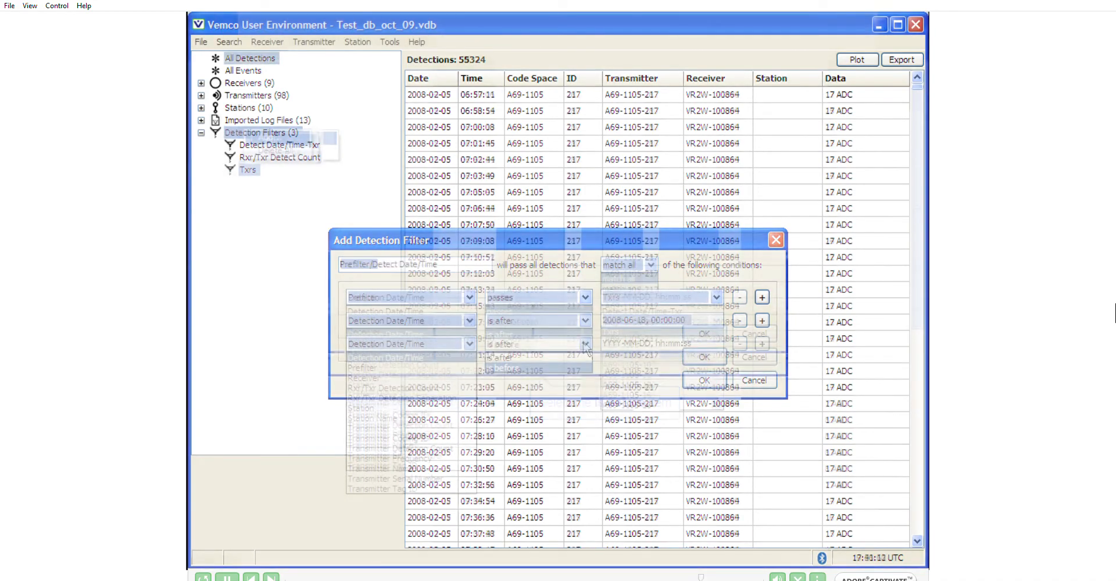
click(547, 366)
click(686, 342)
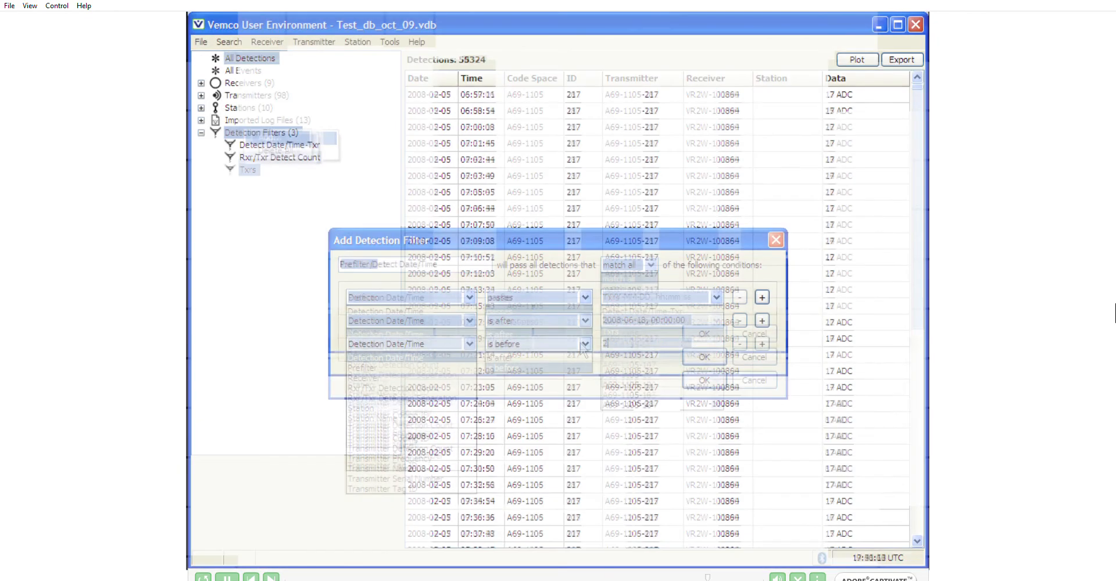
text(200)
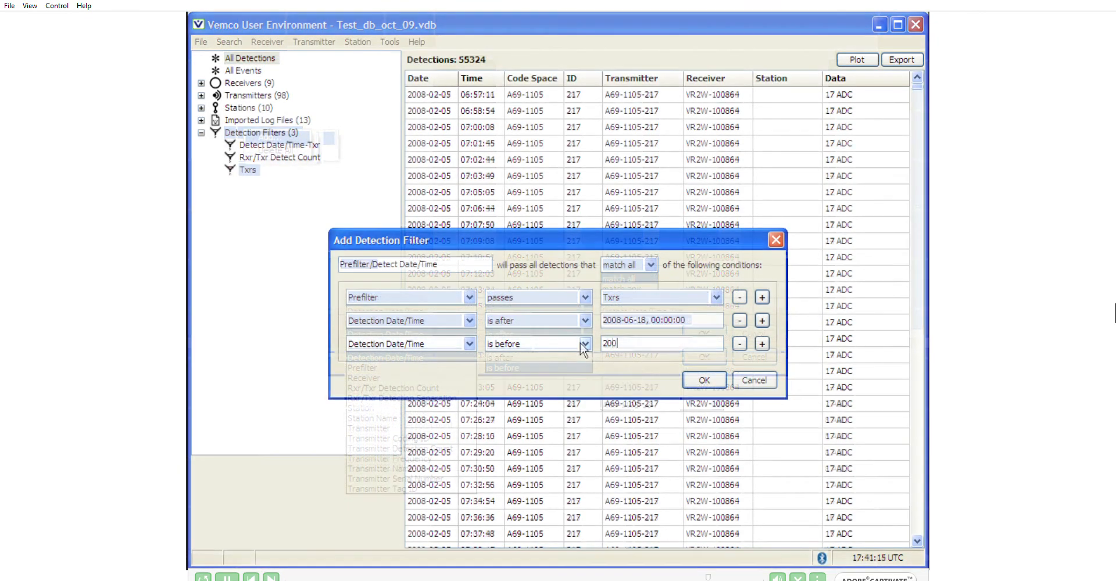
text(8-06-20)
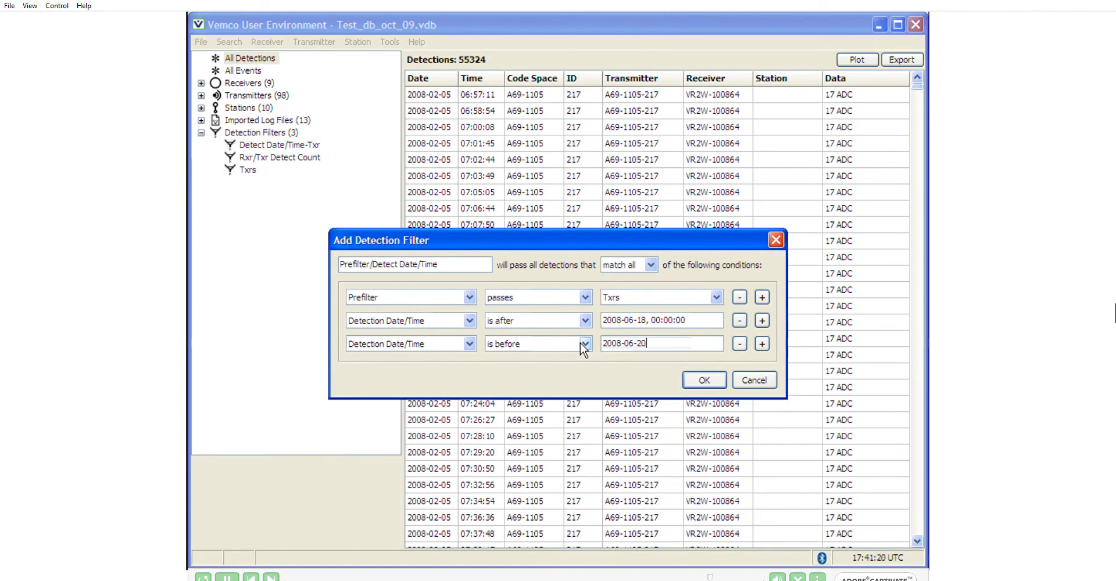
text(, 00:00:)
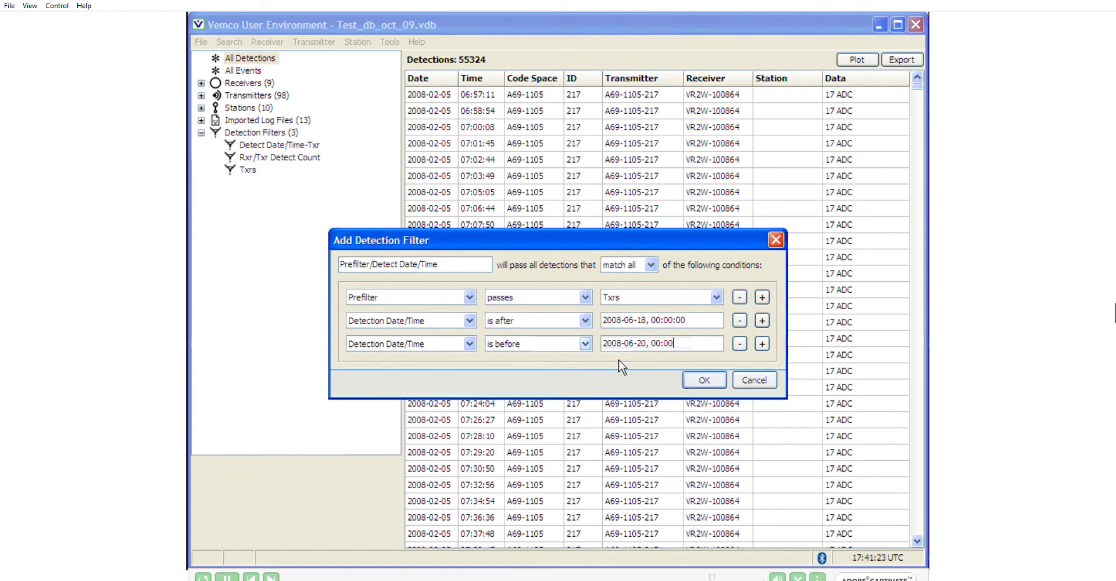
text(00)
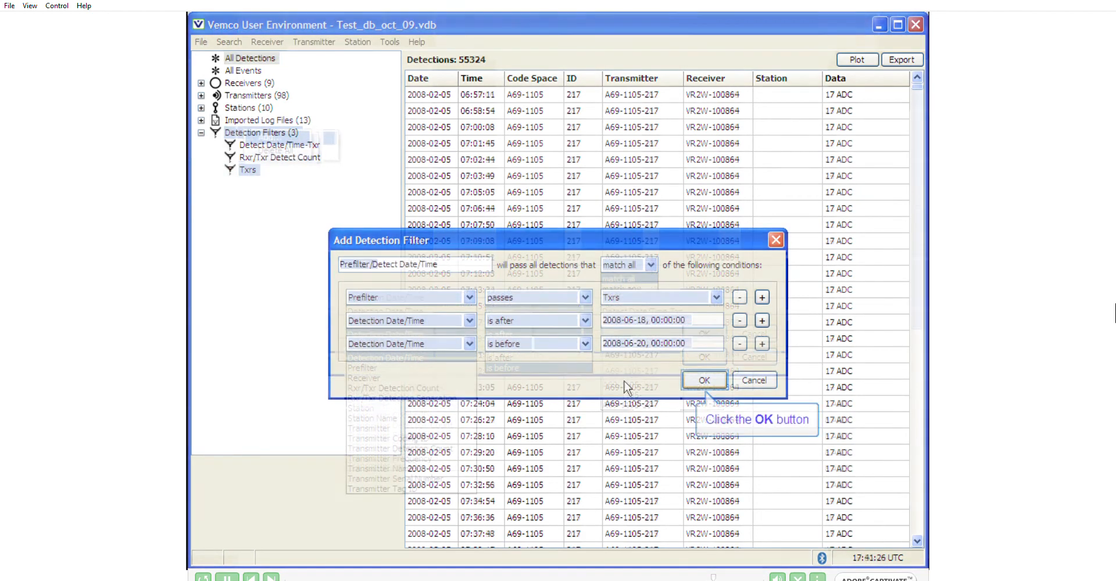
click(701, 381)
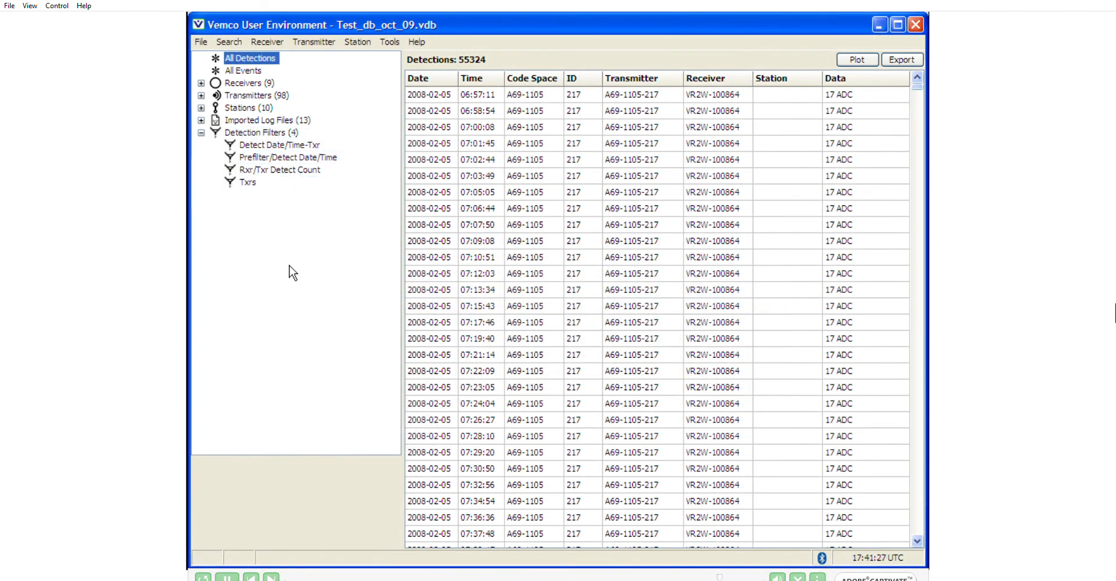
click(253, 156)
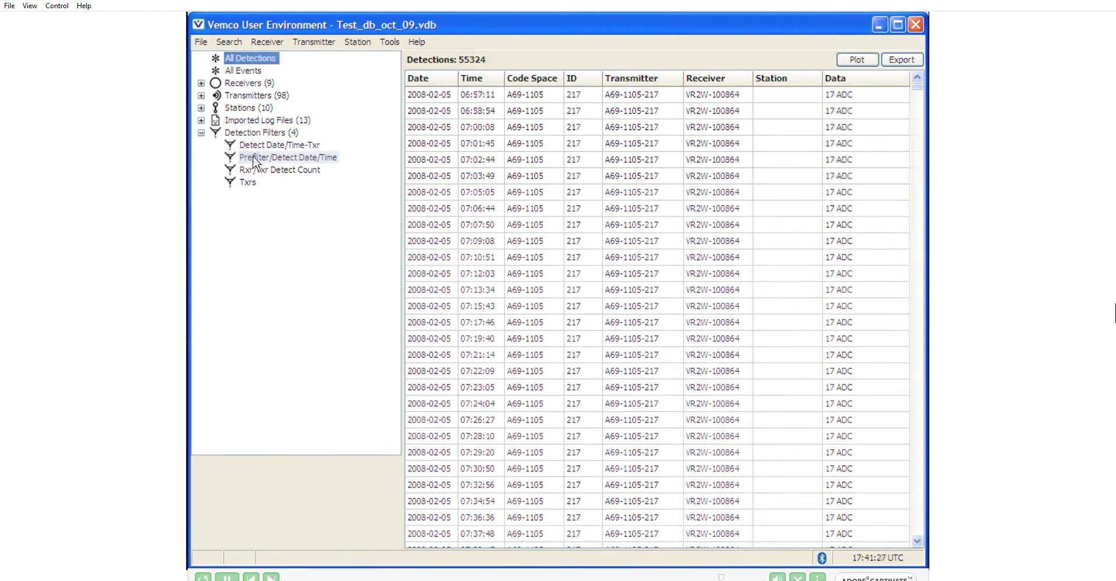